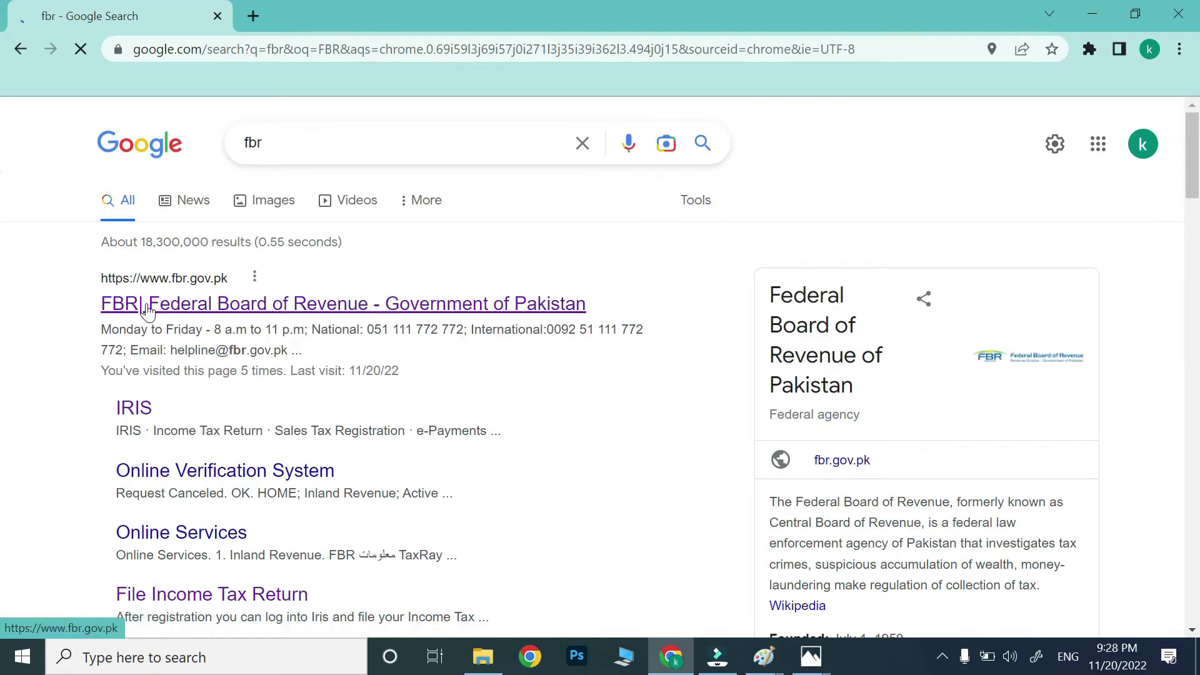
Open fbr.gov.pk and launch FBR TaxRay from the Online Services card.
left_click(197, 314)
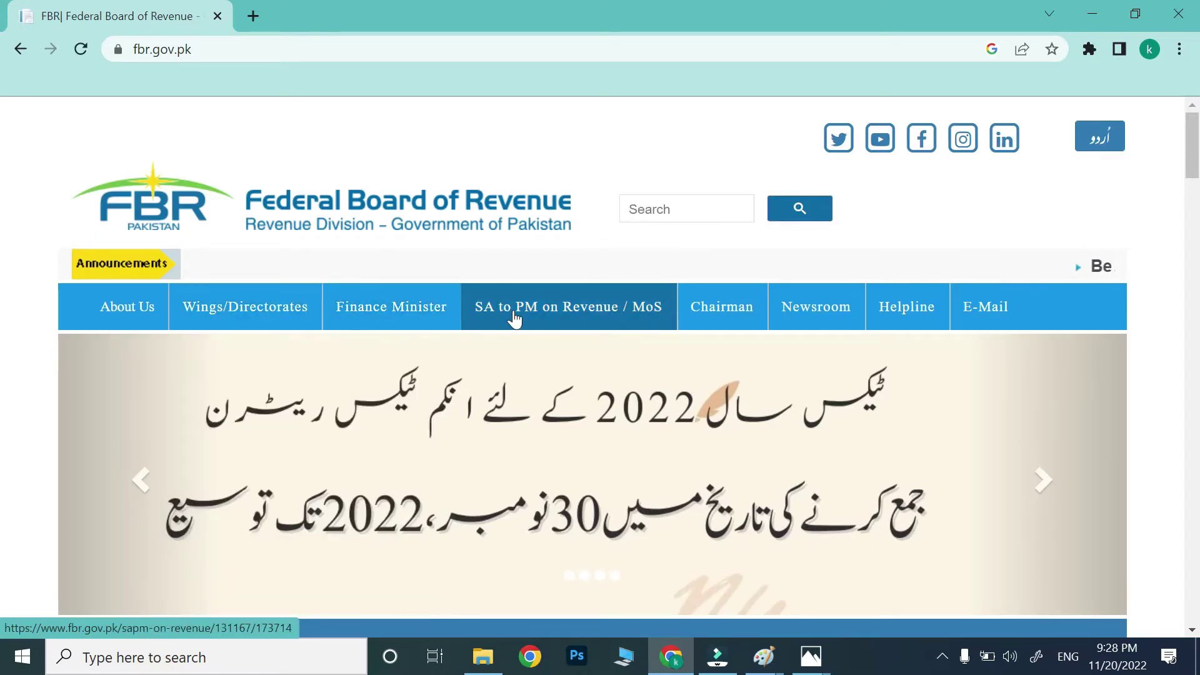
scroll(643, 344, "down", 1)
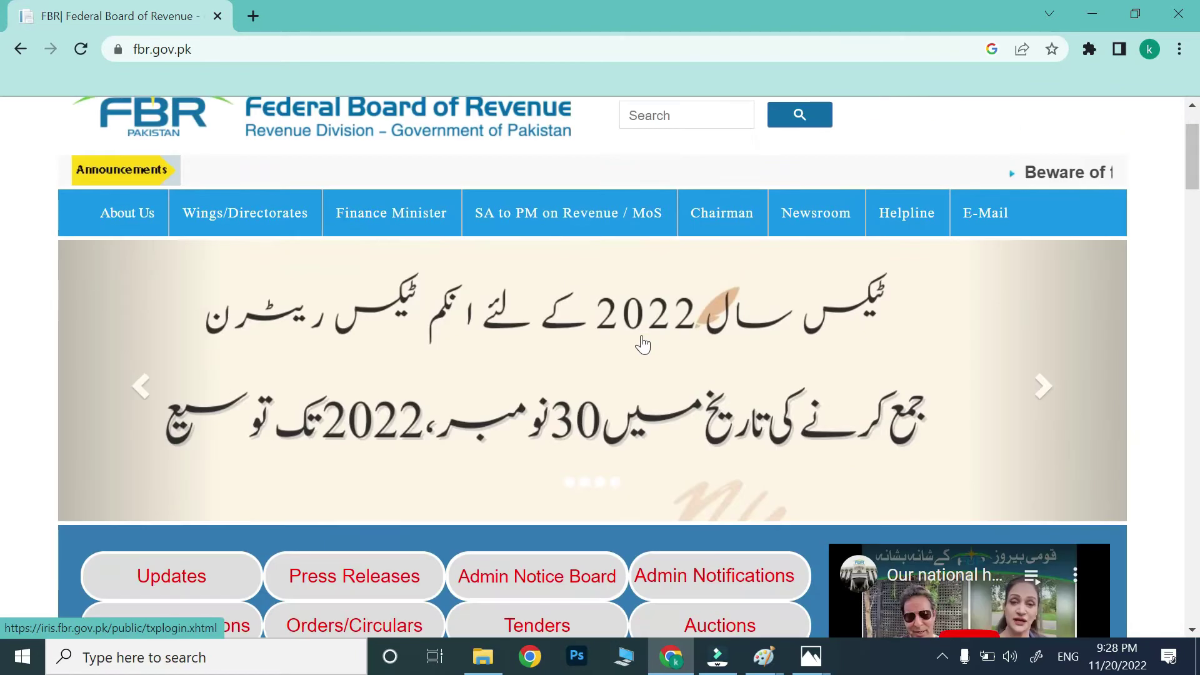
scroll(515, 354, "up", 1)
scroll(513, 343, "down", 4)
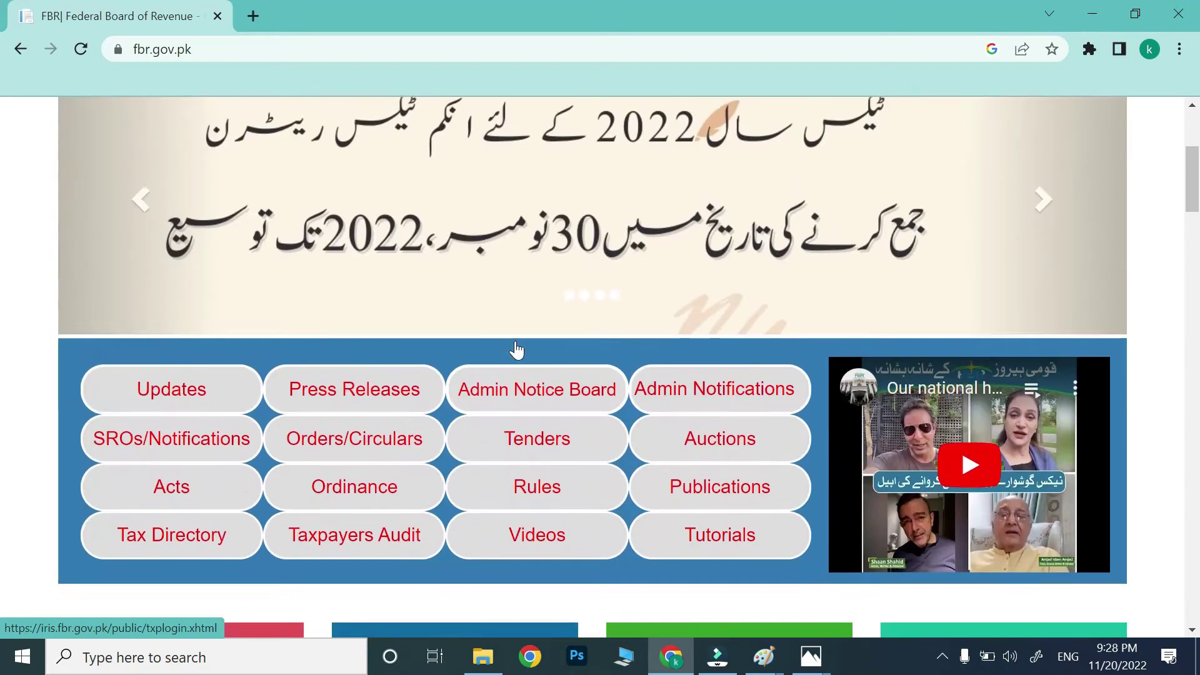
scroll(488, 350, "down", 3)
scroll(322, 434, "down", 1)
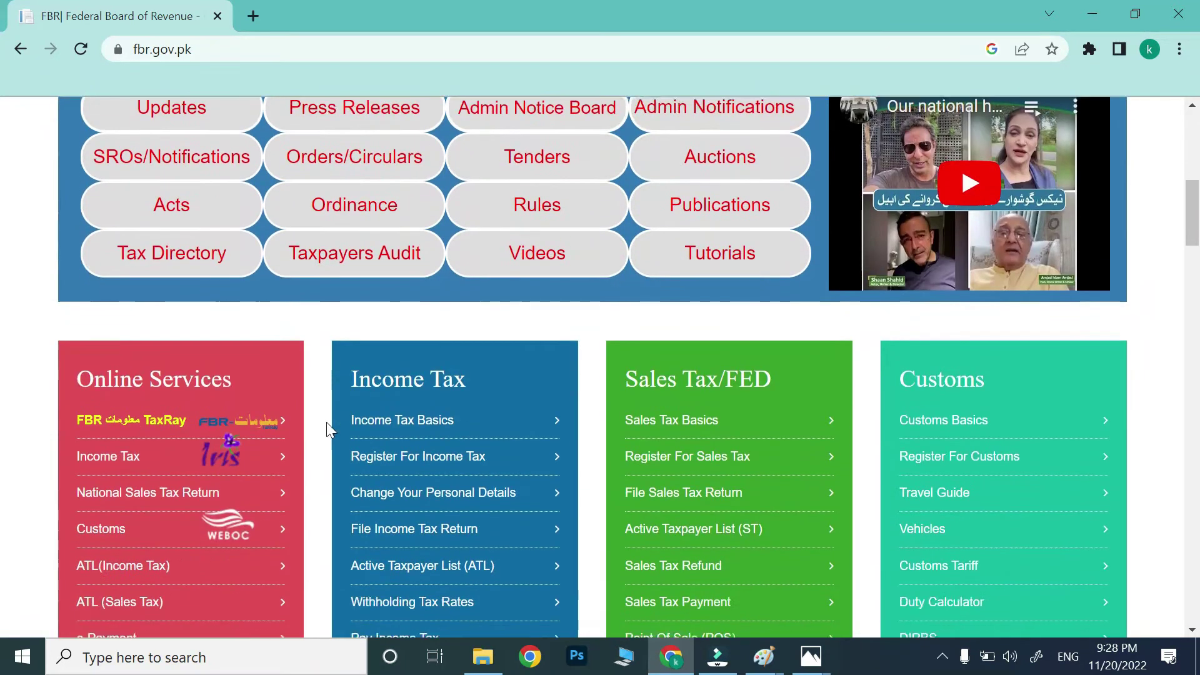
scroll(323, 420, "down", 1)
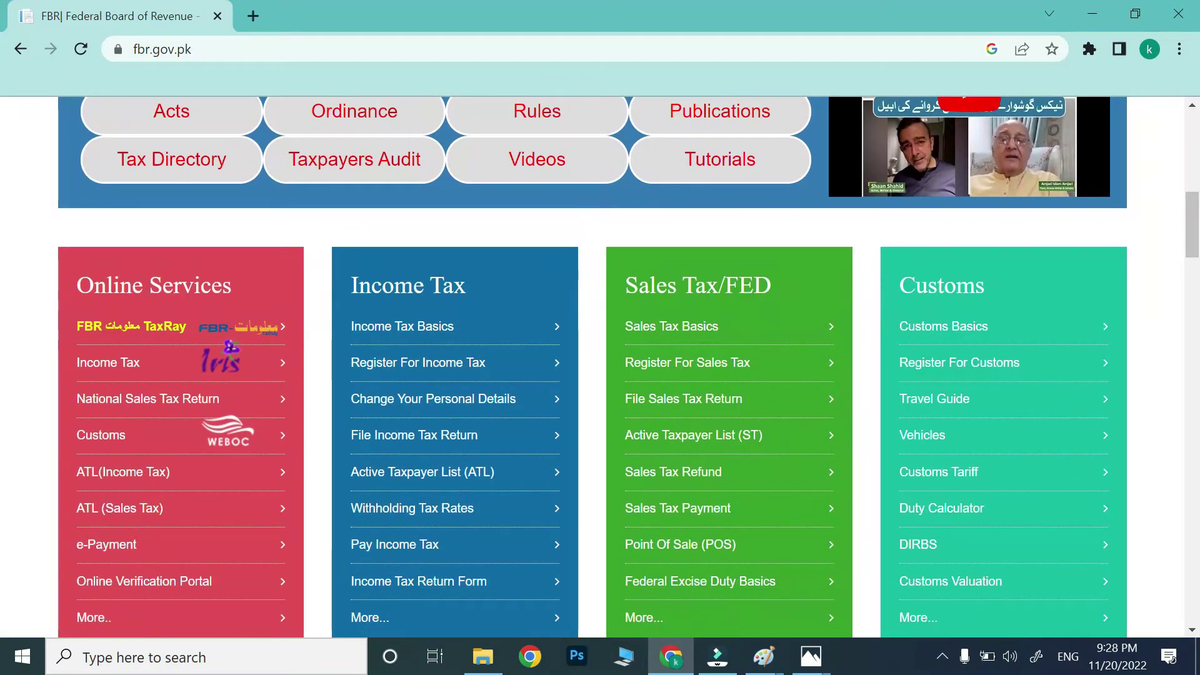
scroll(212, 315, "down", 1)
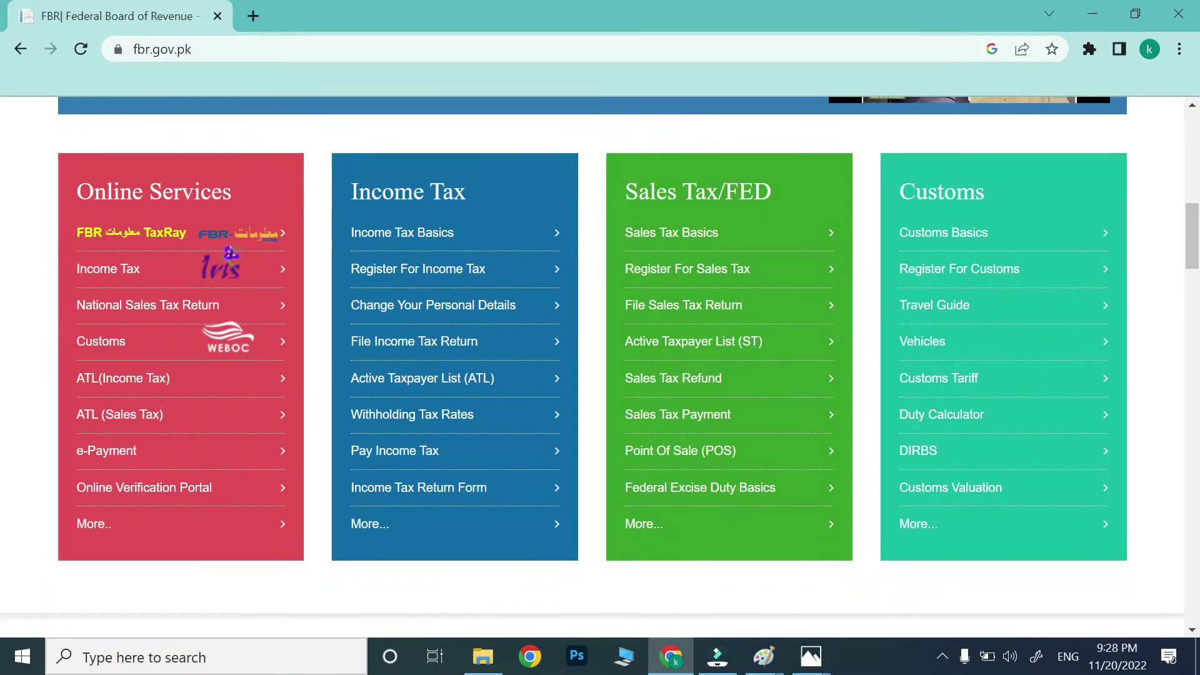
left_click(130, 240)
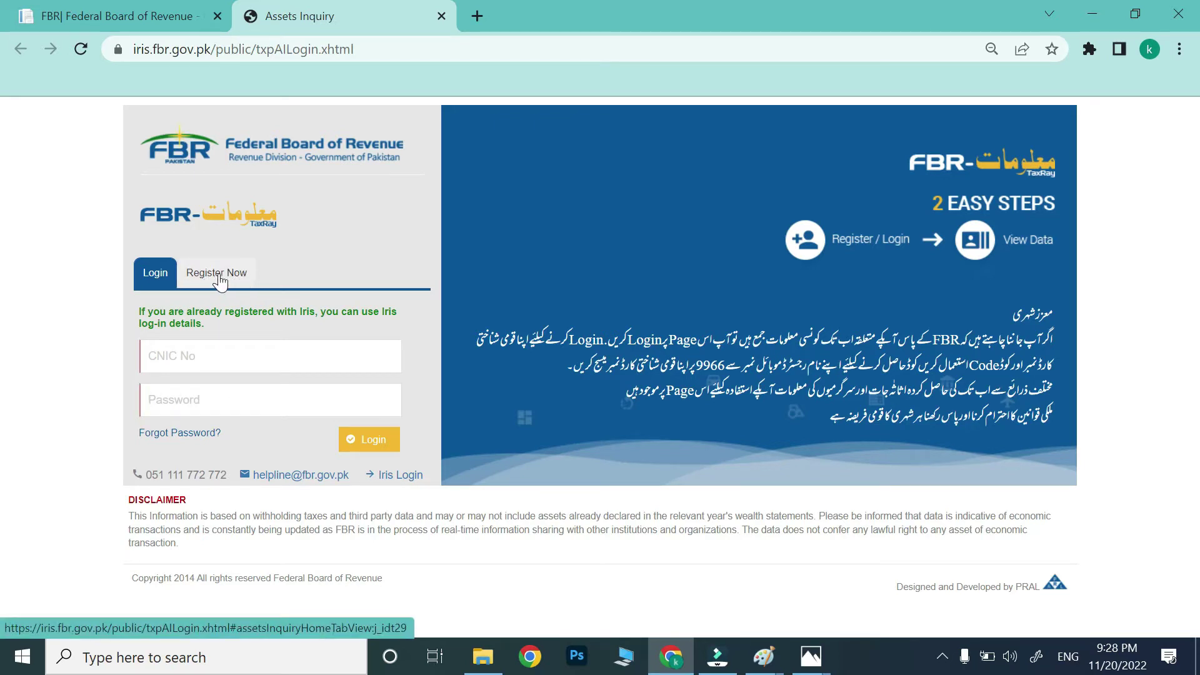
Switch to the Register Now form and look through the name prefixes and first, middle and last name fields.
left_click(219, 276)
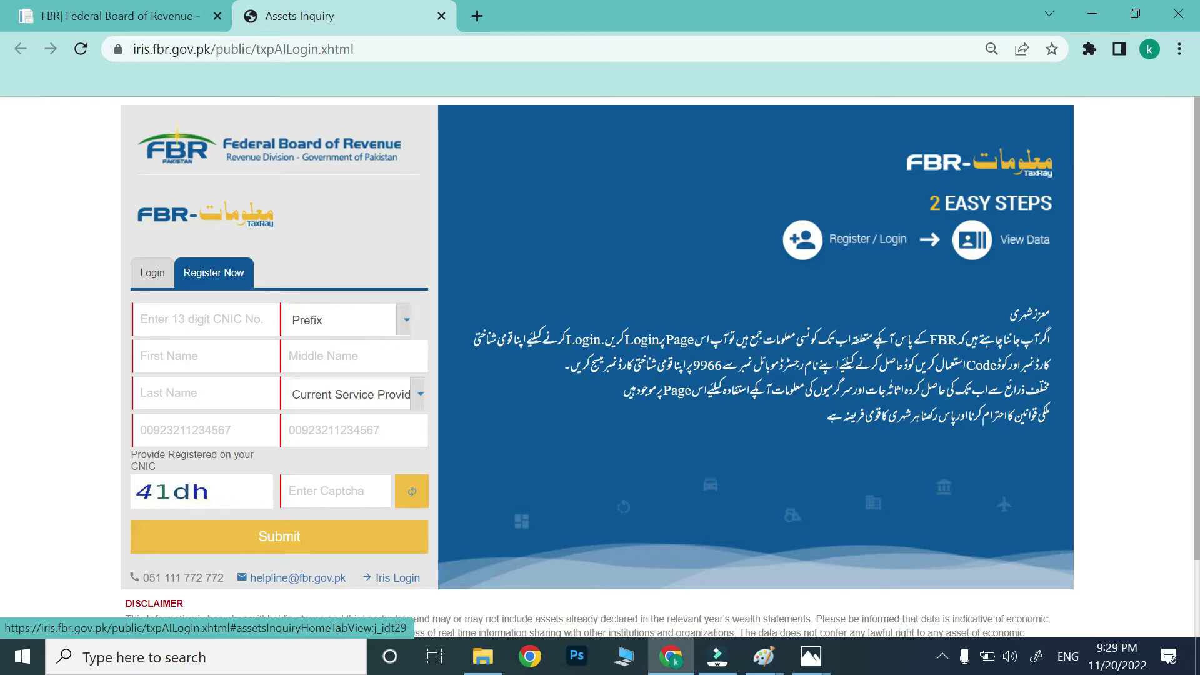
left_click(404, 320)
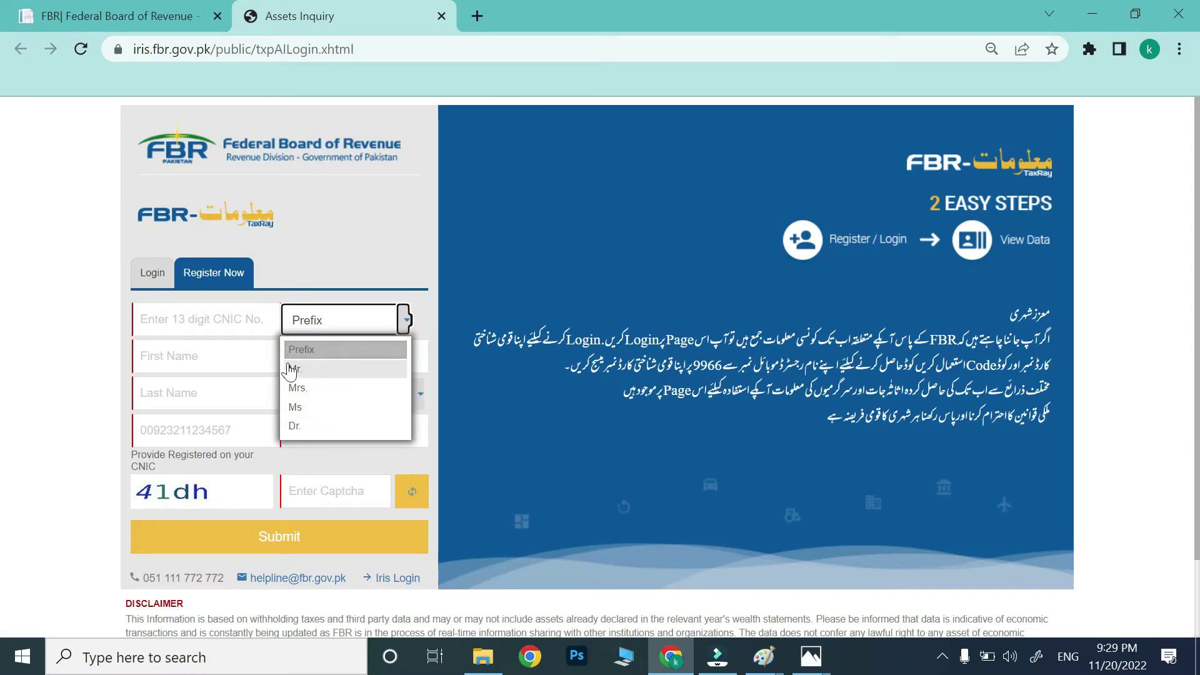
left_click(190, 355)
left_click(339, 360)
left_click(182, 394)
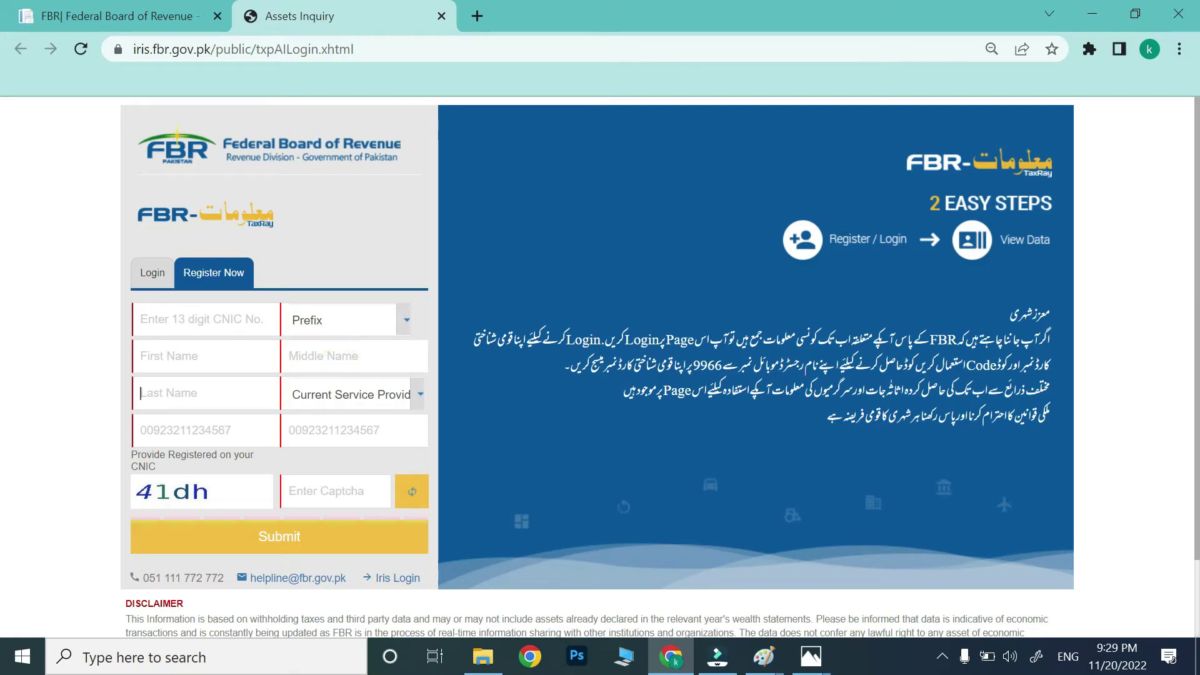
Look over the mobile service provider list without choosing one, then move to the captcha field.
left_click(417, 400)
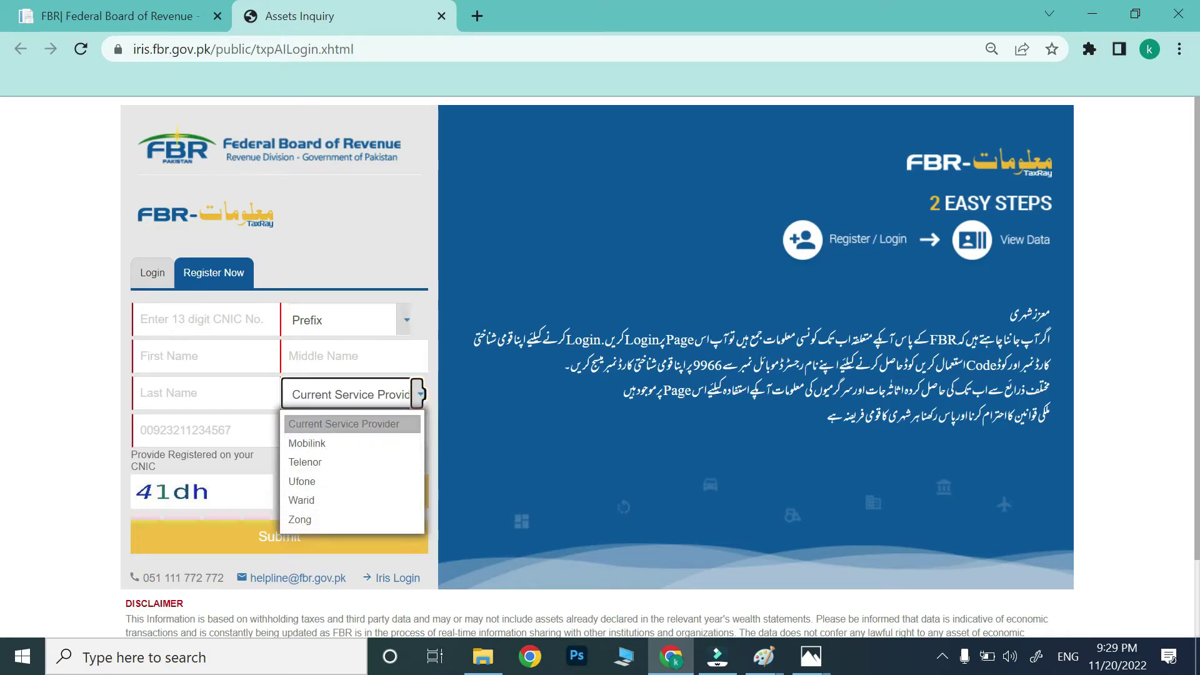
left_click(220, 428)
left_click(213, 391)
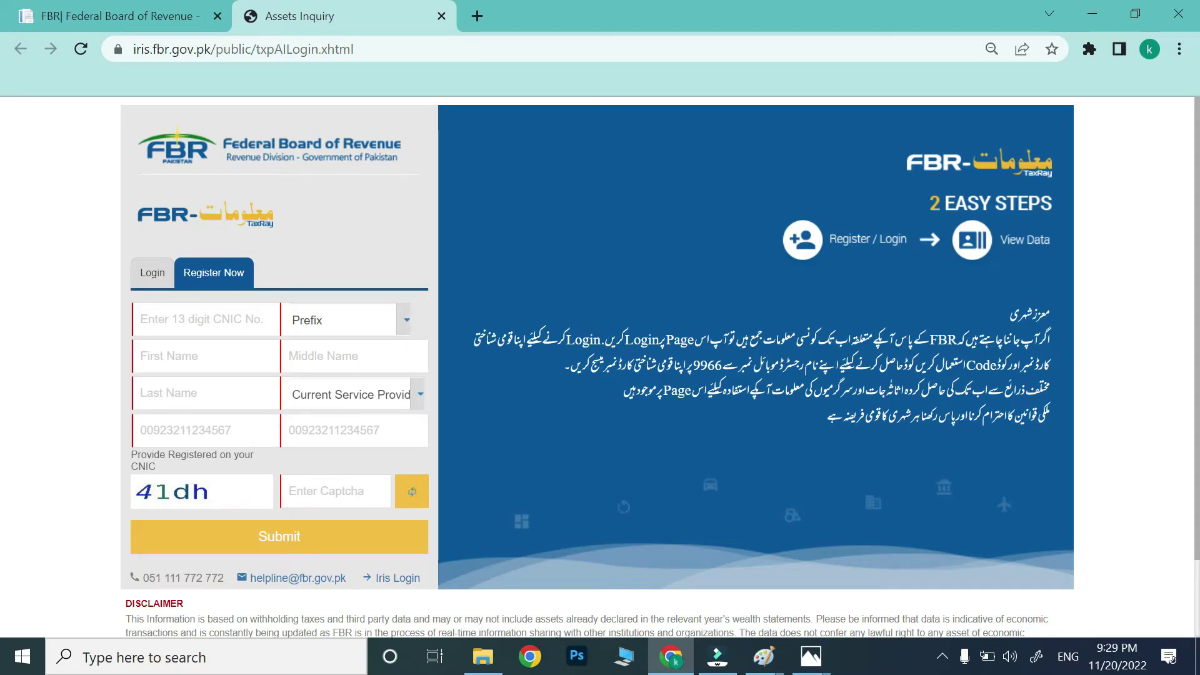
left_click(338, 492)
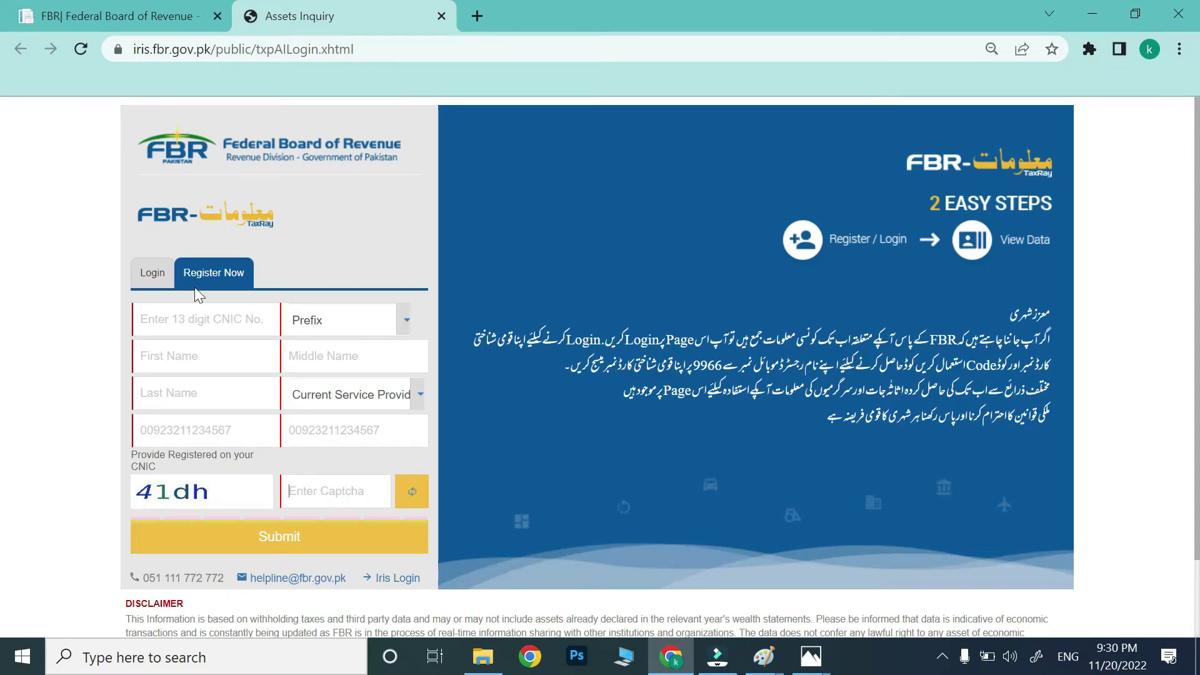
Log in to TaxRay with the CNIC number and the account password.
left_click(158, 278)
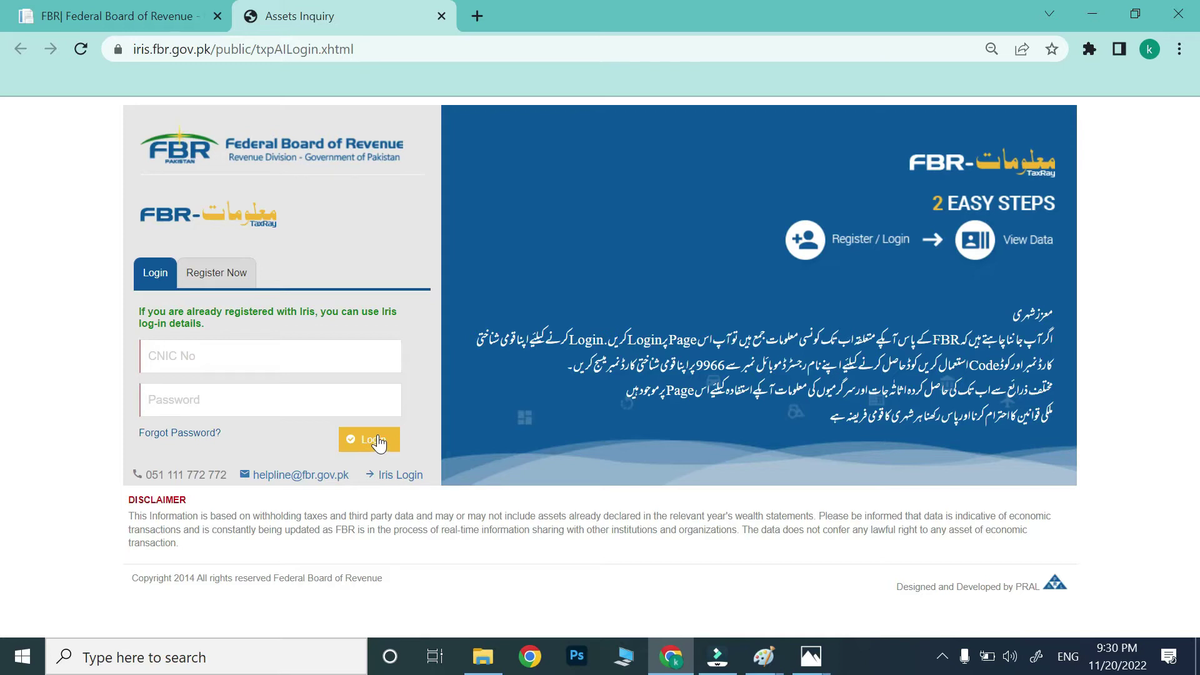
left_click(210, 357)
left_click(209, 395)
type("*******")
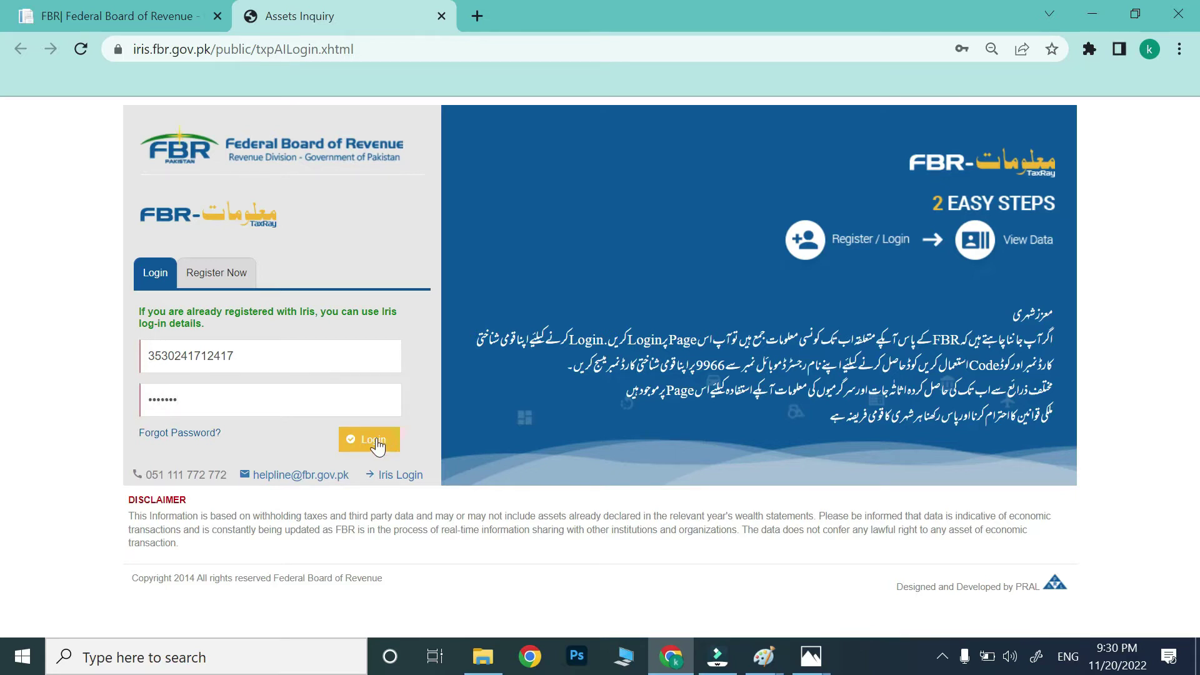
left_click(375, 441)
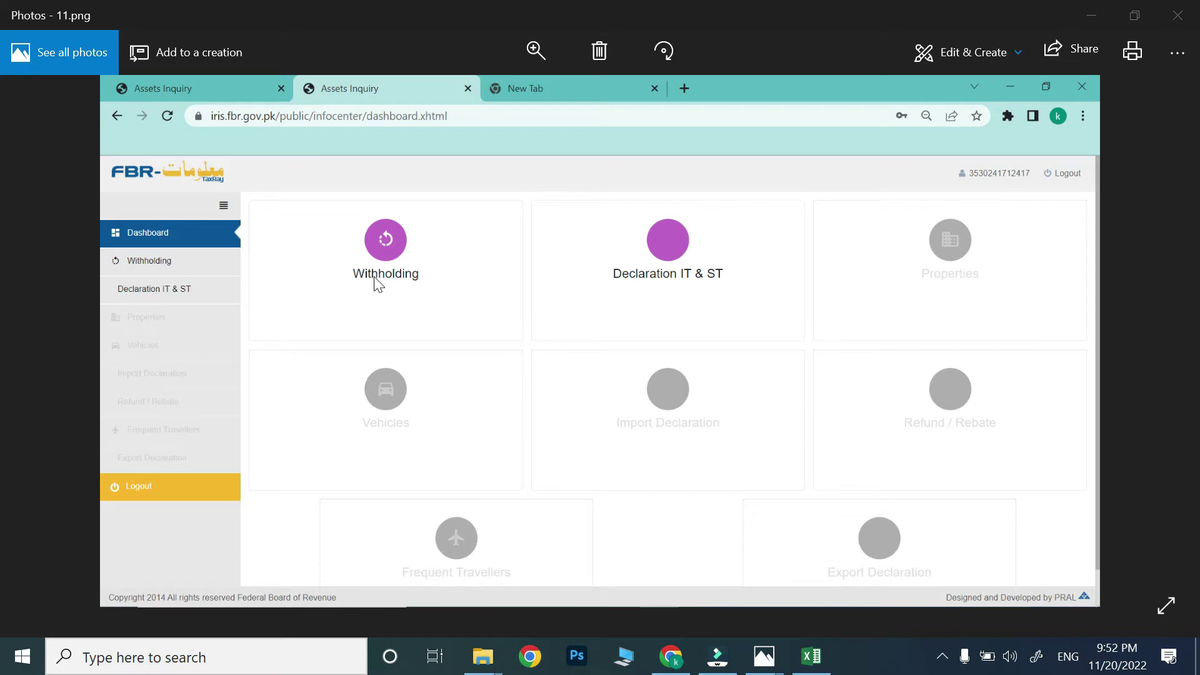
Advance Photos to the Withholding table screenshot with its 1,800,000 property purchase.
left_click(480, 314)
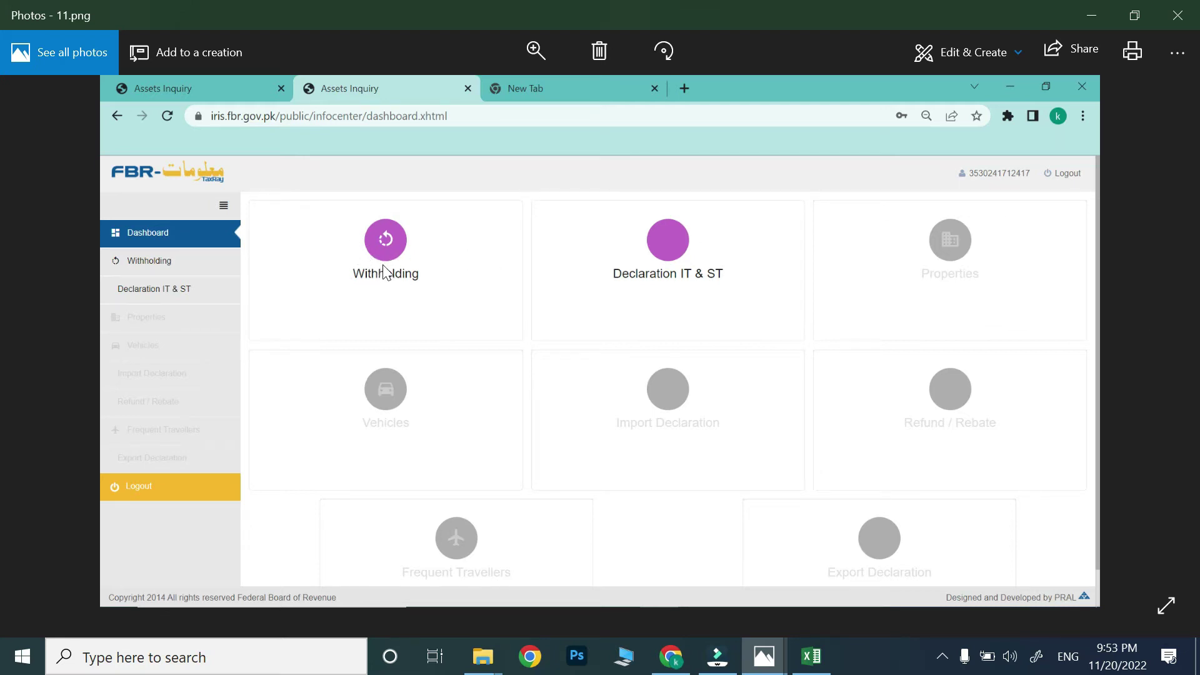
key("Right")
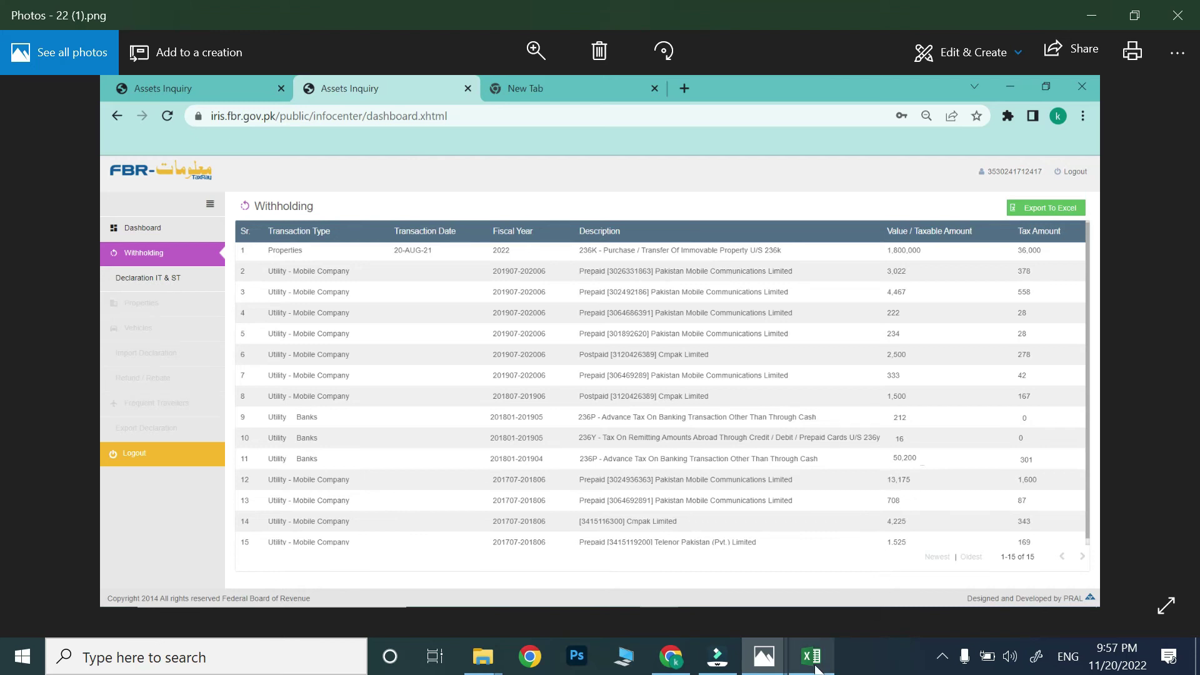
Bring the Excel tax calculation workbook to the front.
mouse_move(816, 668)
left_click(789, 601)
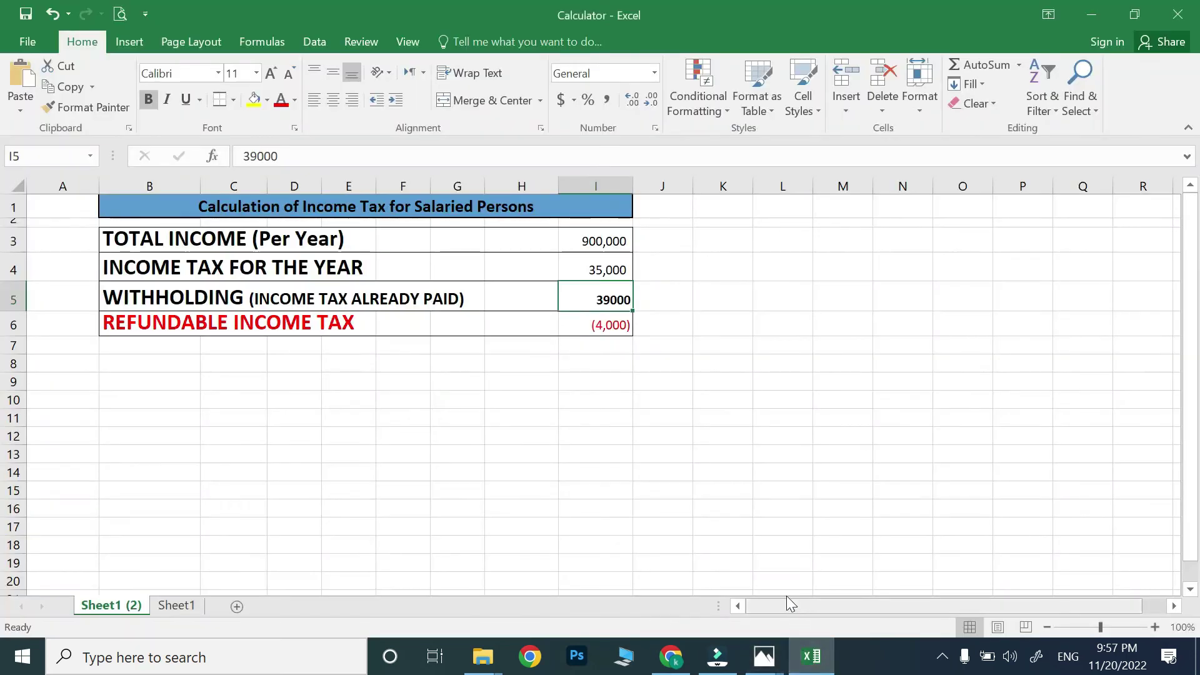
left_click(810, 656)
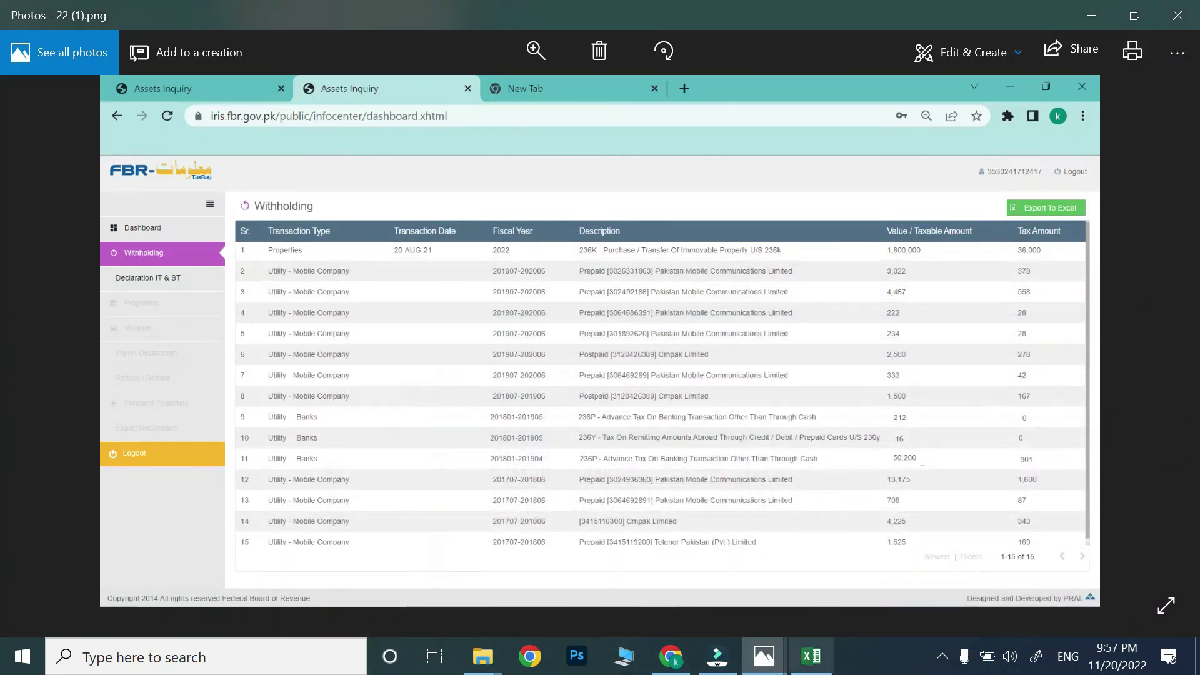
left_click(811, 656)
Review total income 900,000, yearly income tax 35,000 and the withholding tax paid row.
left_click(138, 237)
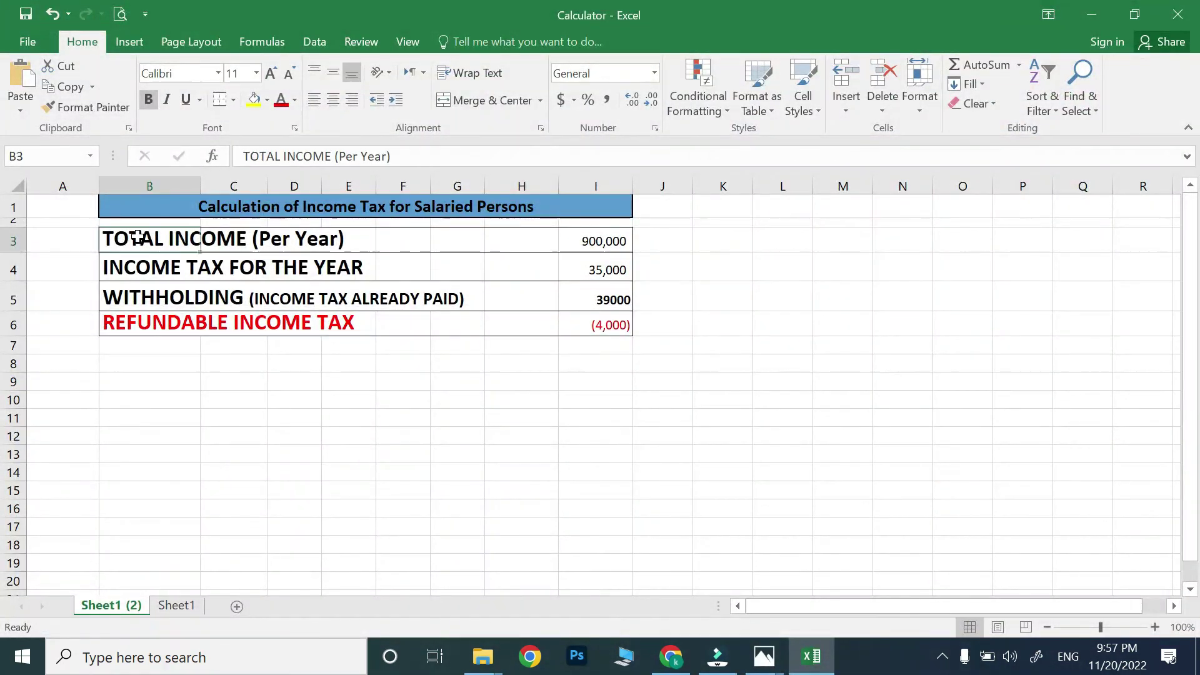
left_click(587, 241)
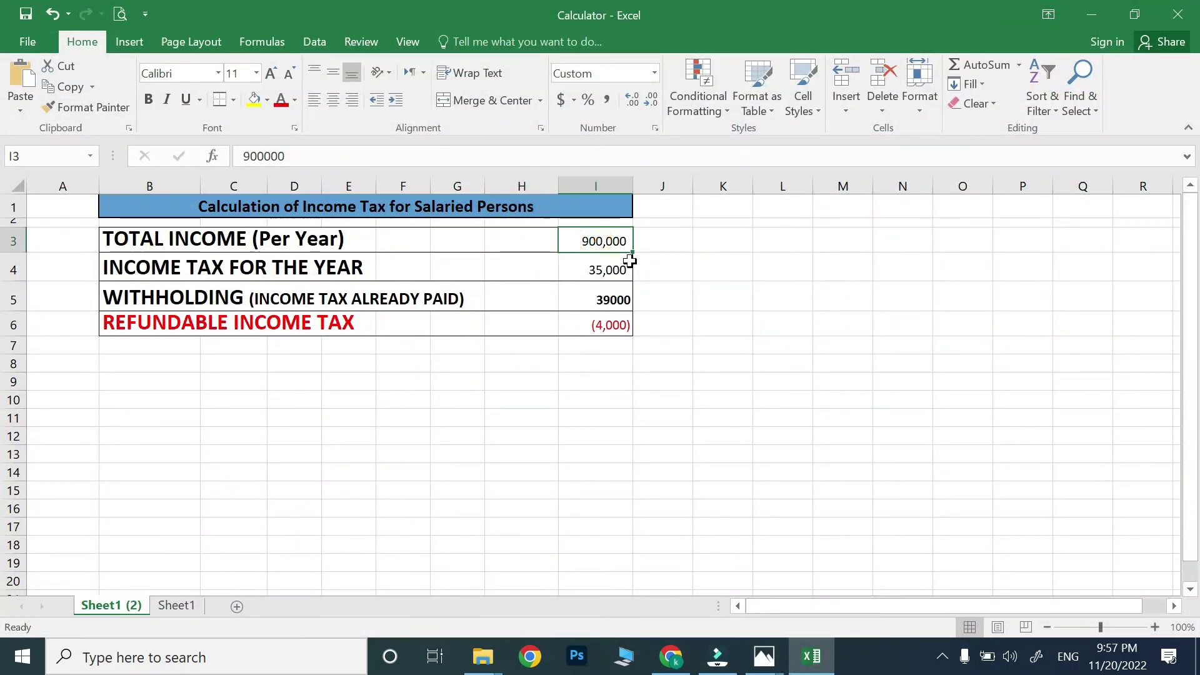
left_click(161, 268)
left_click(592, 273)
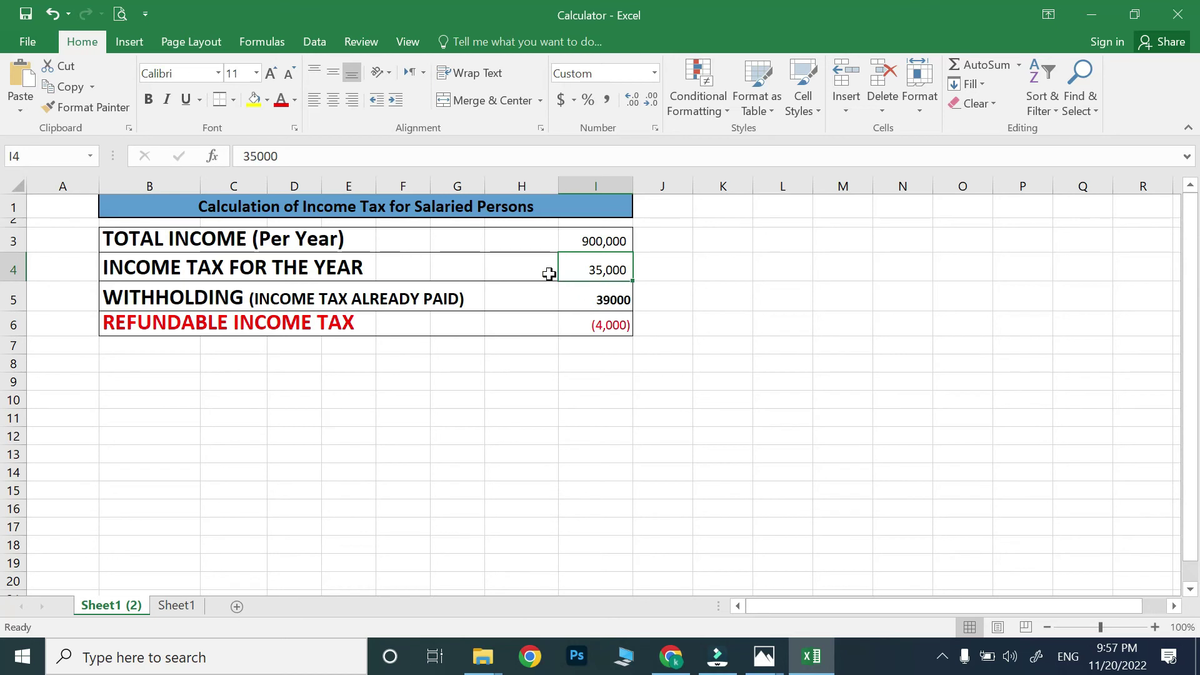
left_click(202, 297)
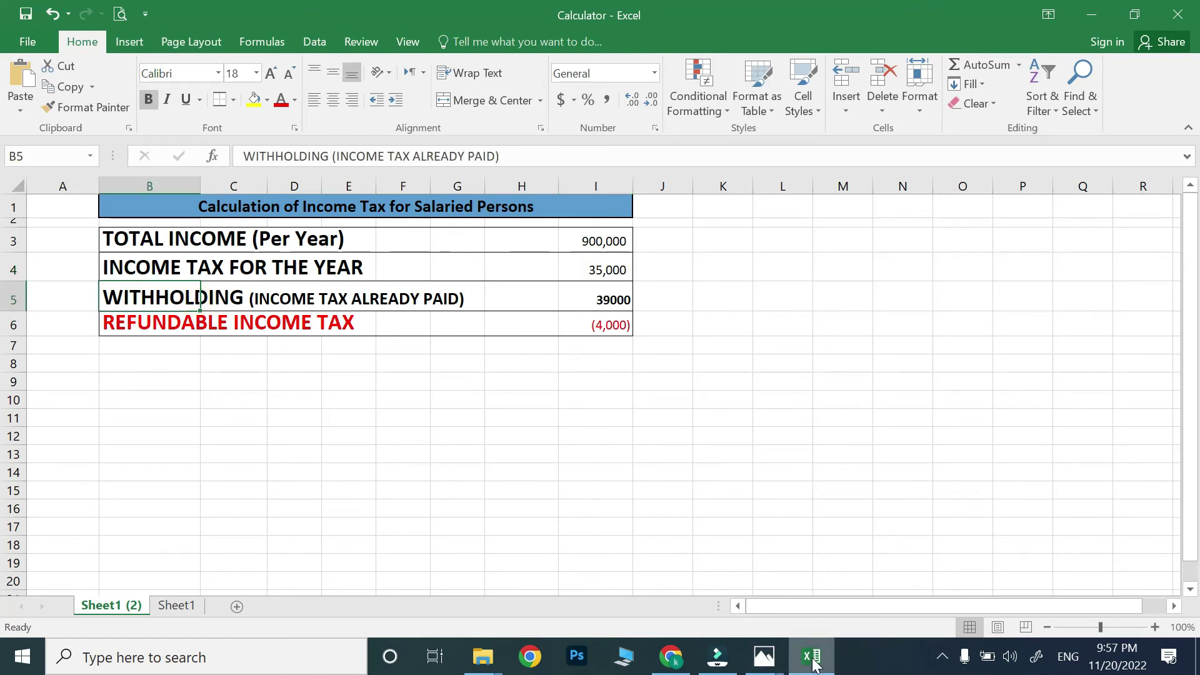
Revisit the 22 (1).png withholding screenshot, then return to the Excel Calculator workbook.
left_click(681, 665)
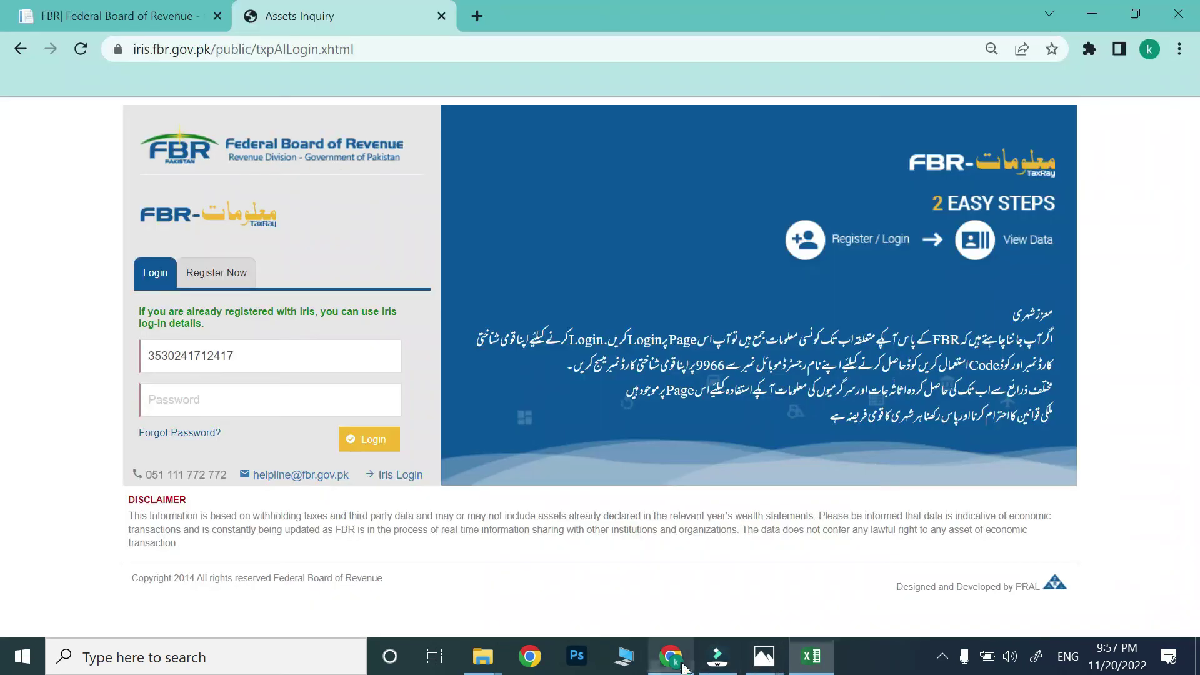
mouse_move(762, 653)
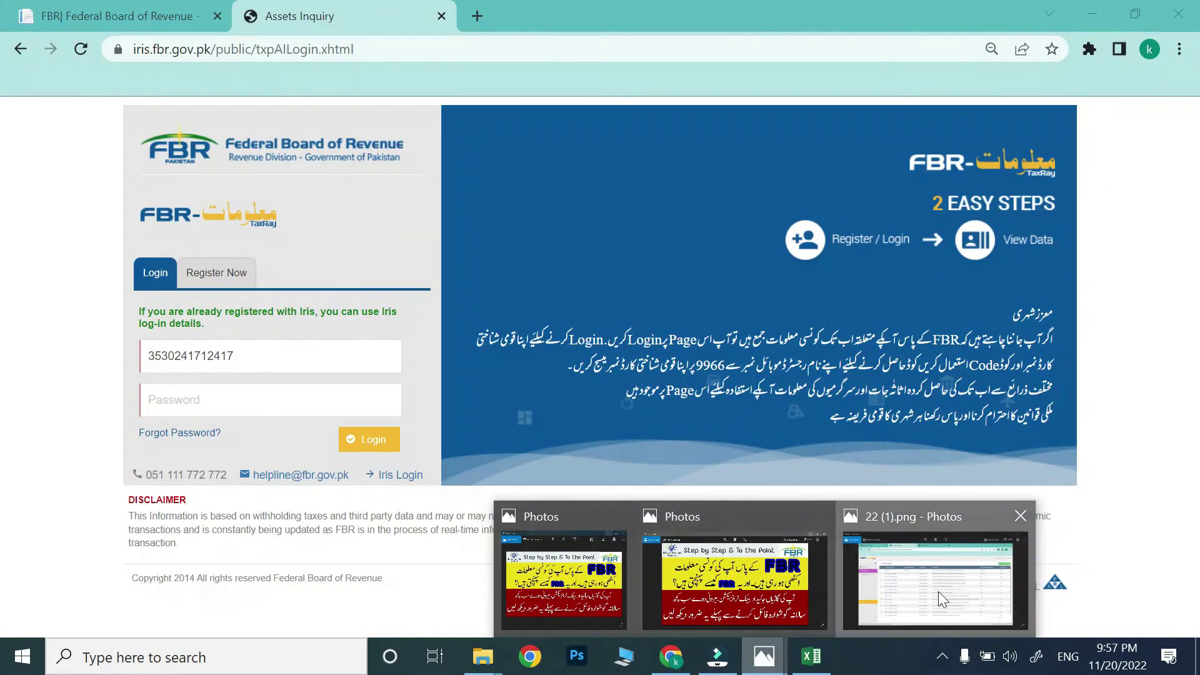
left_click(939, 592)
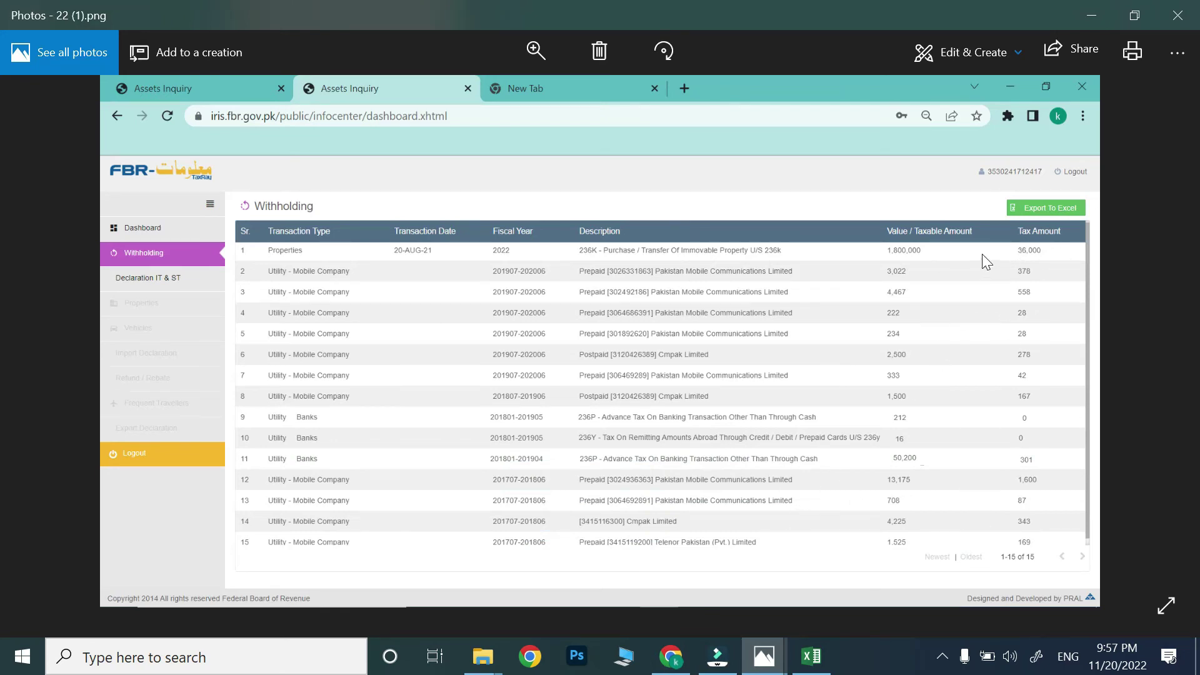
left_click(812, 656)
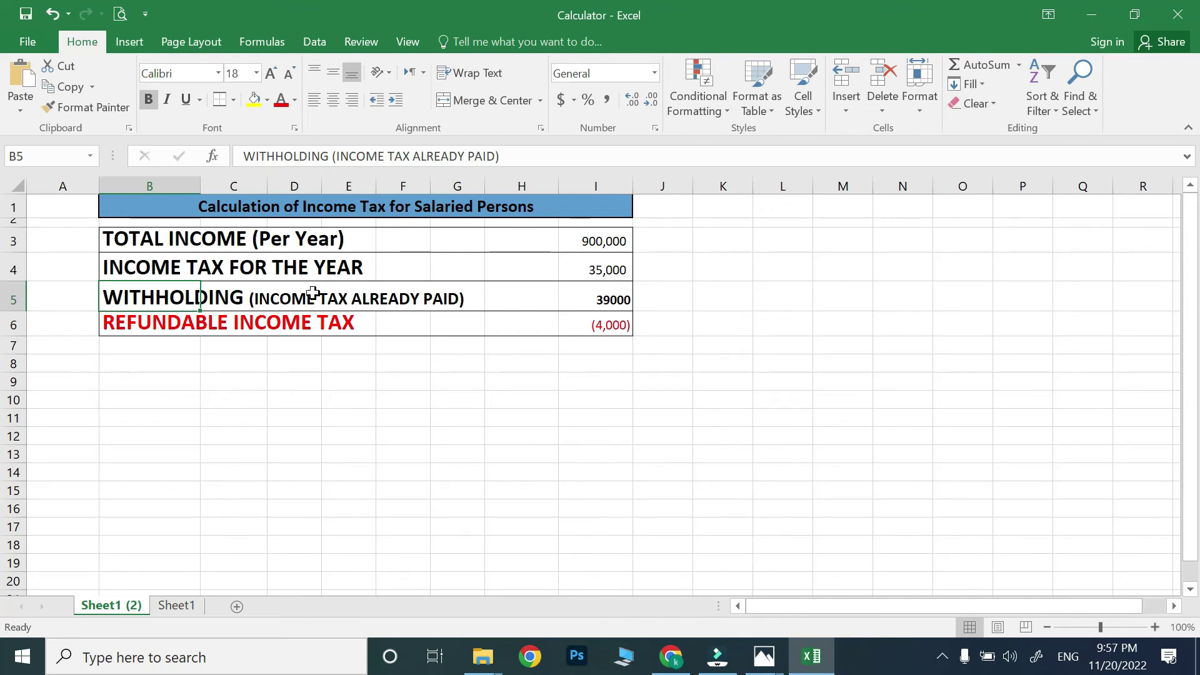
Review the withholding row and the refundable tax formula =I4-I5 giving (4,000) from 35,000 tax.
left_click_drag(200, 310, 616, 306)
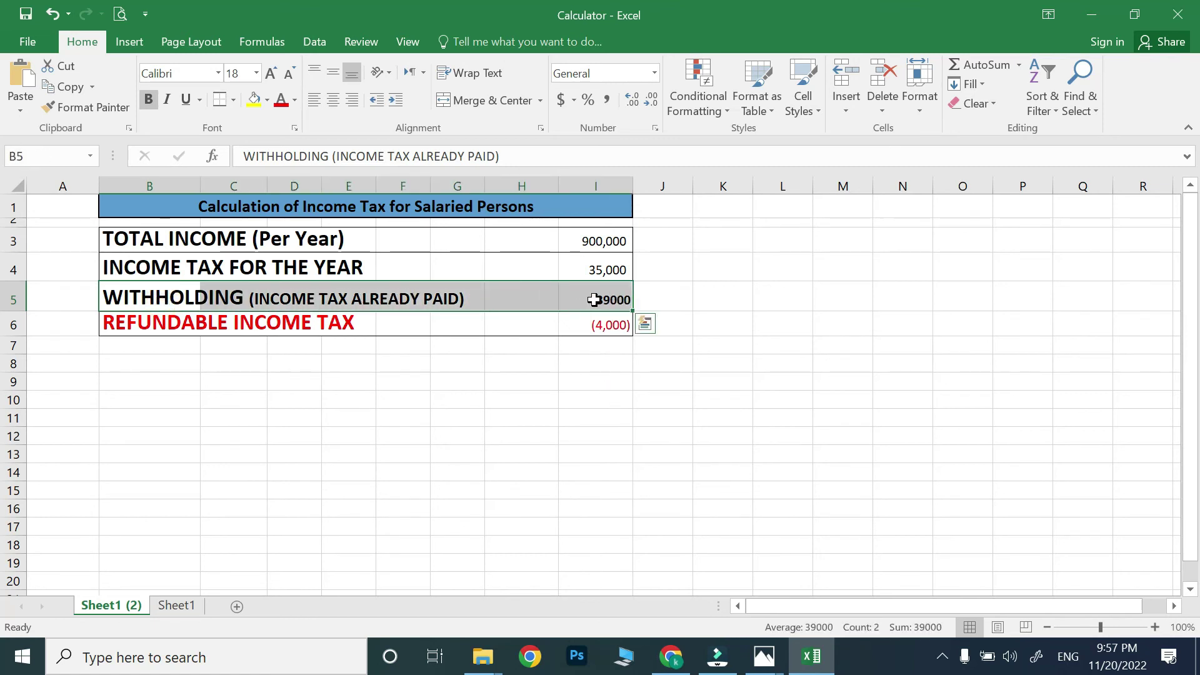
left_click(584, 272)
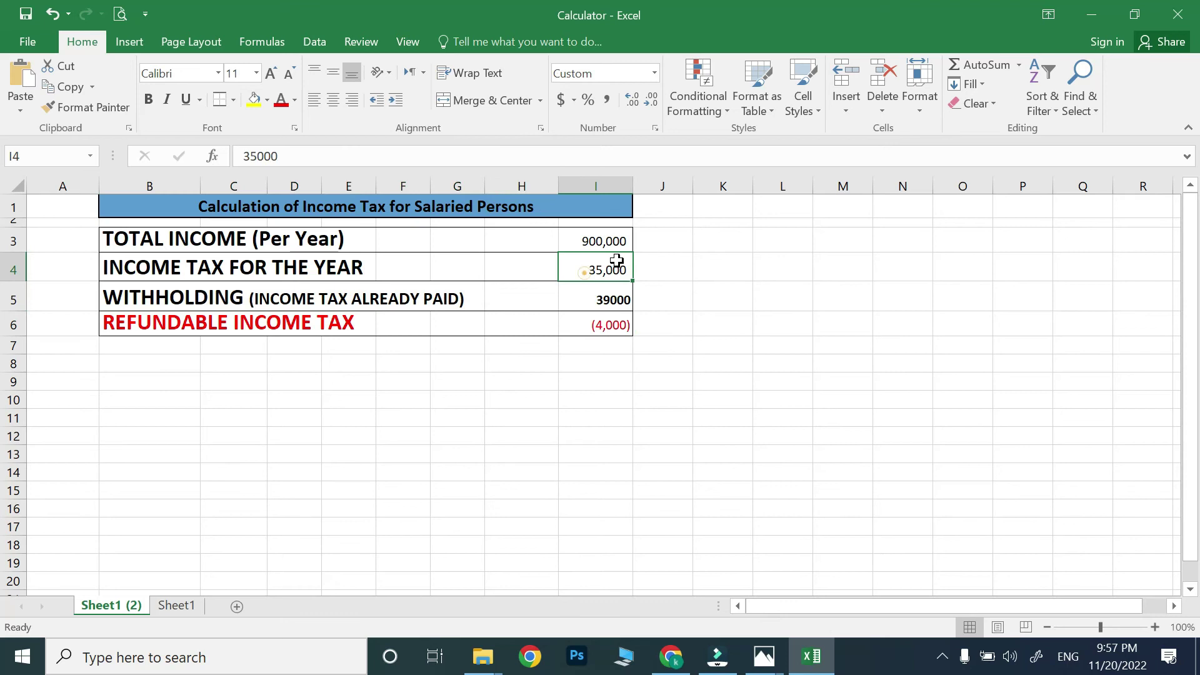
left_click(580, 327)
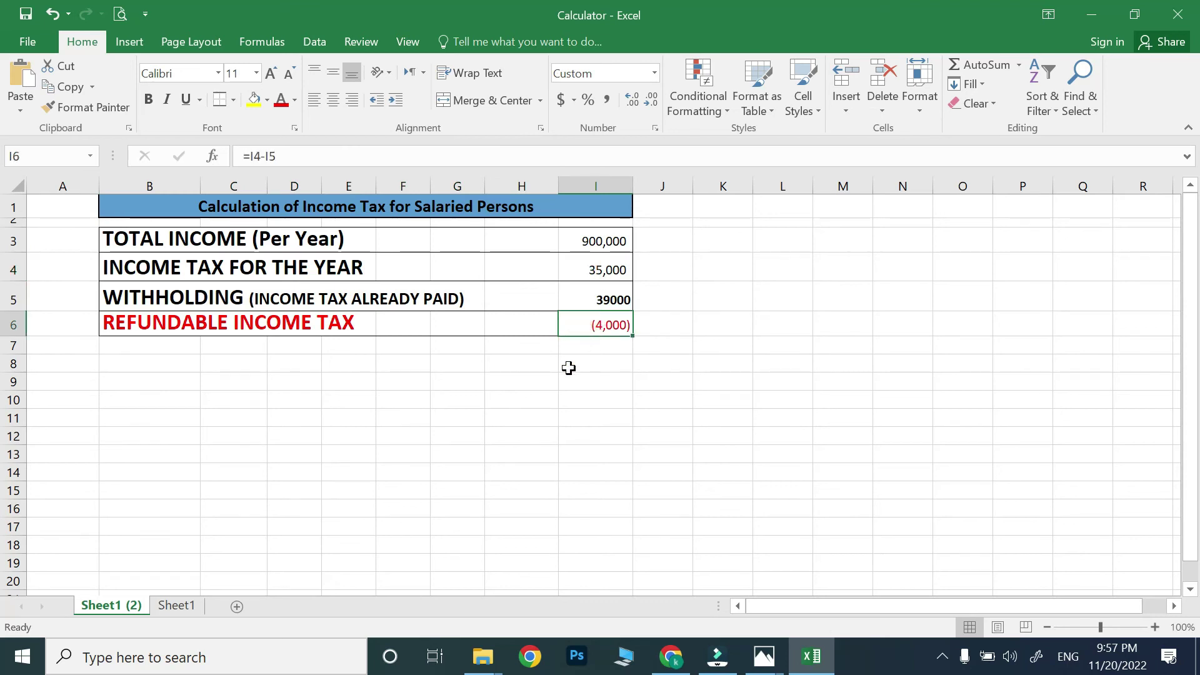
left_click(152, 317)
left_click(603, 327)
left_click(769, 662)
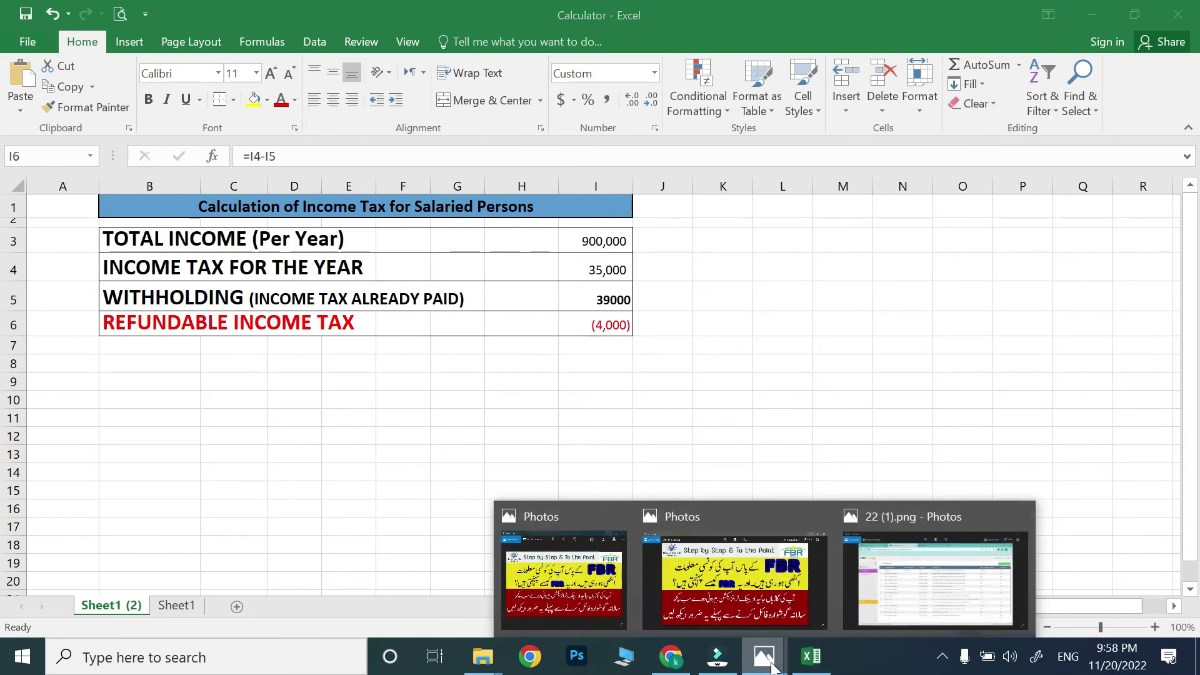
Open 22 (1).png and advance to 22 (2).png, the section 149 salary withholding table.
left_click(889, 599)
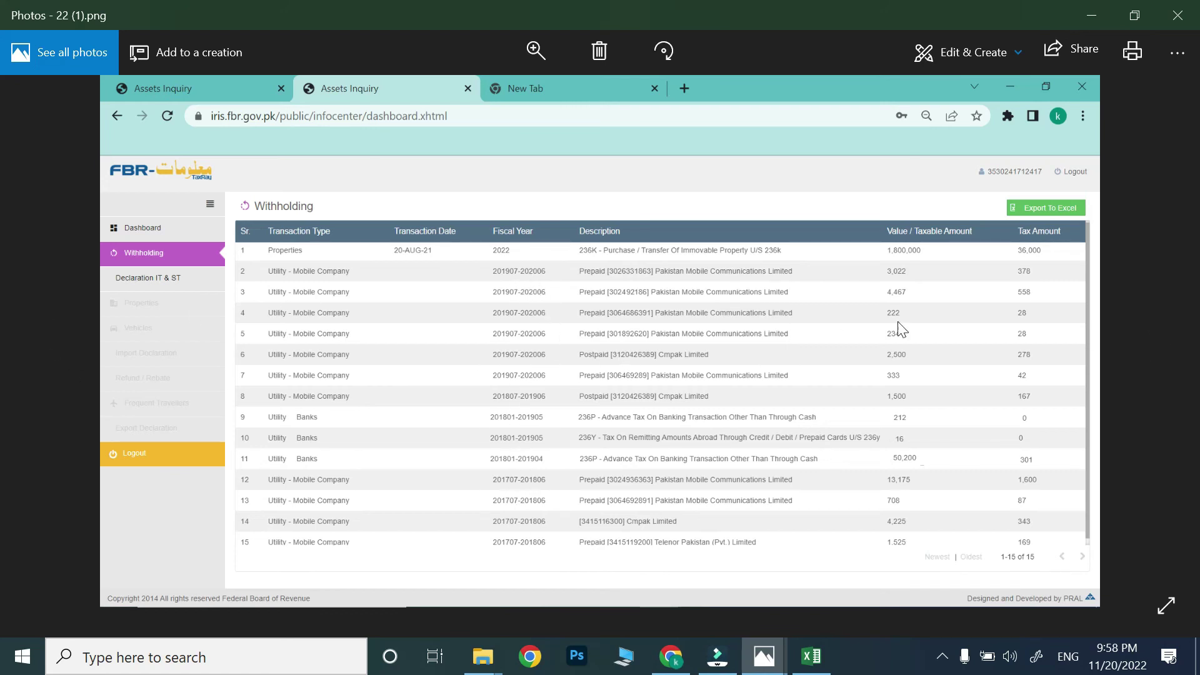
left_click(1157, 347)
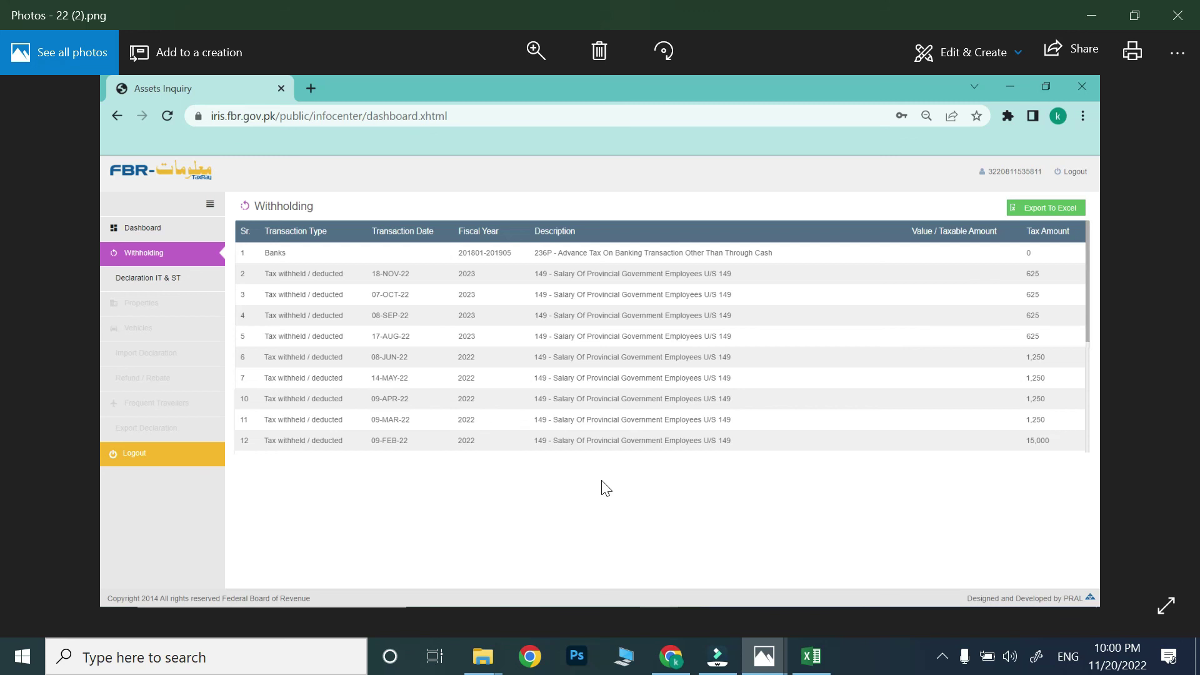
Move to the 33.png TaxRay dashboard screenshot, flip forward, then step back again.
key("Right")
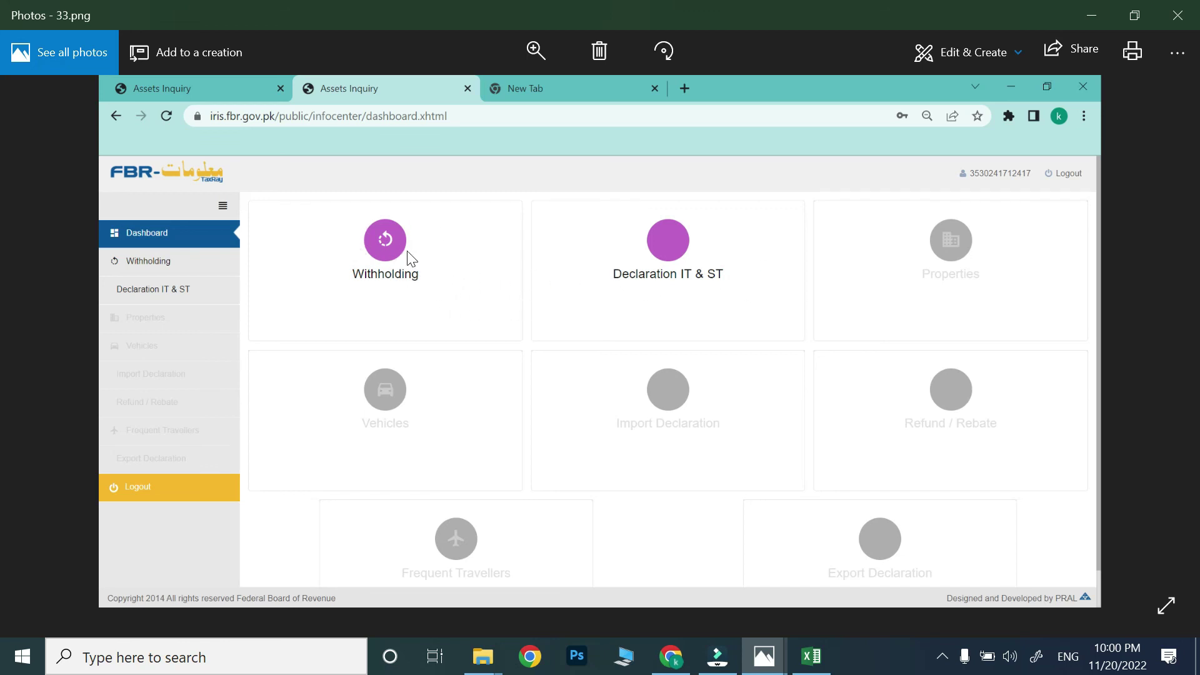
key("Right")
key("Right")
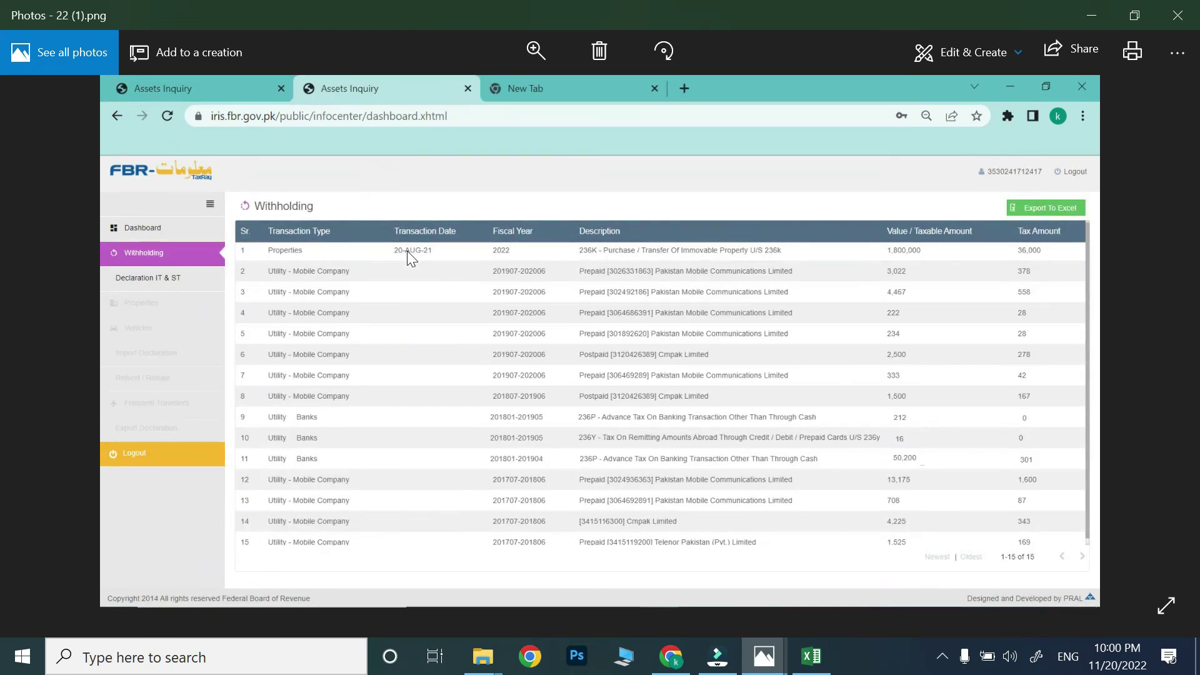
key("Left")
key("Left")
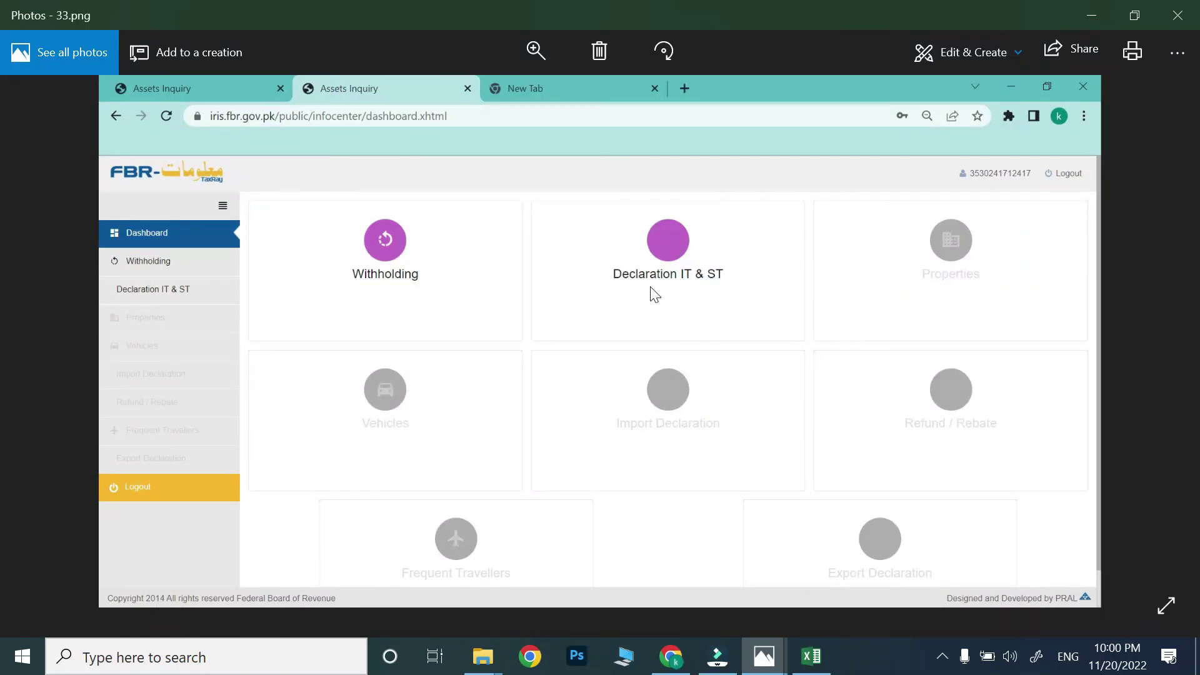
Compare the Declaration IT & ST screenshot 44.png with dashboard 33.png, then go on to 11.png and 1.png.
key("Right")
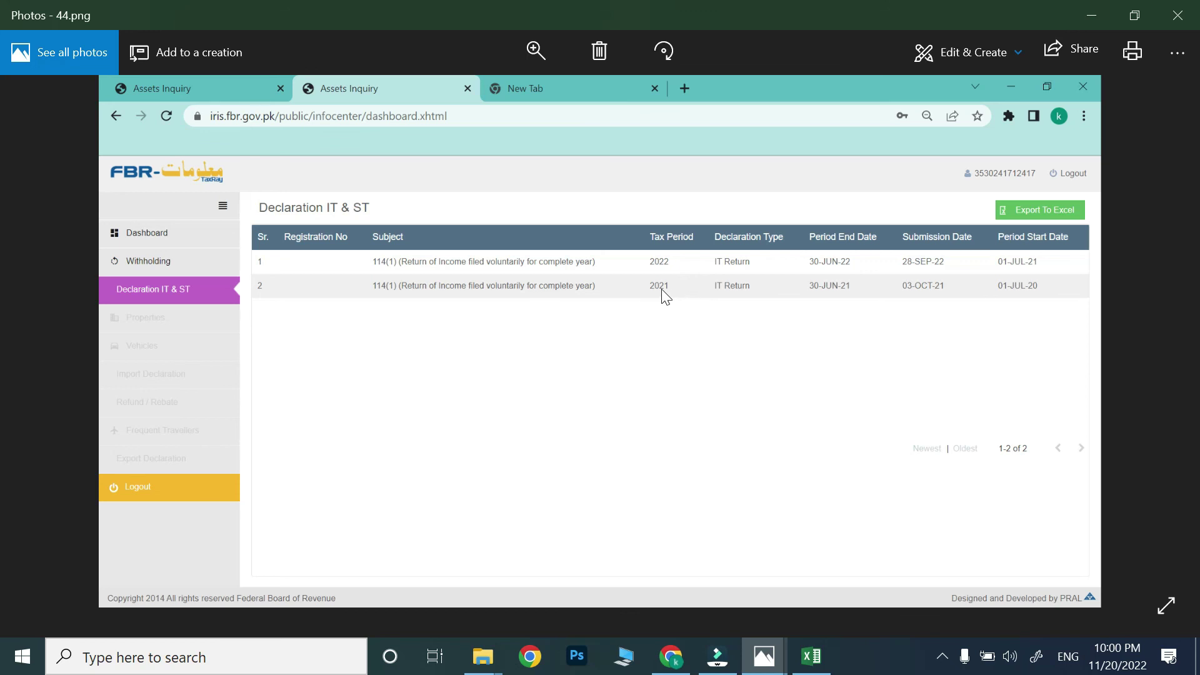
key("Left")
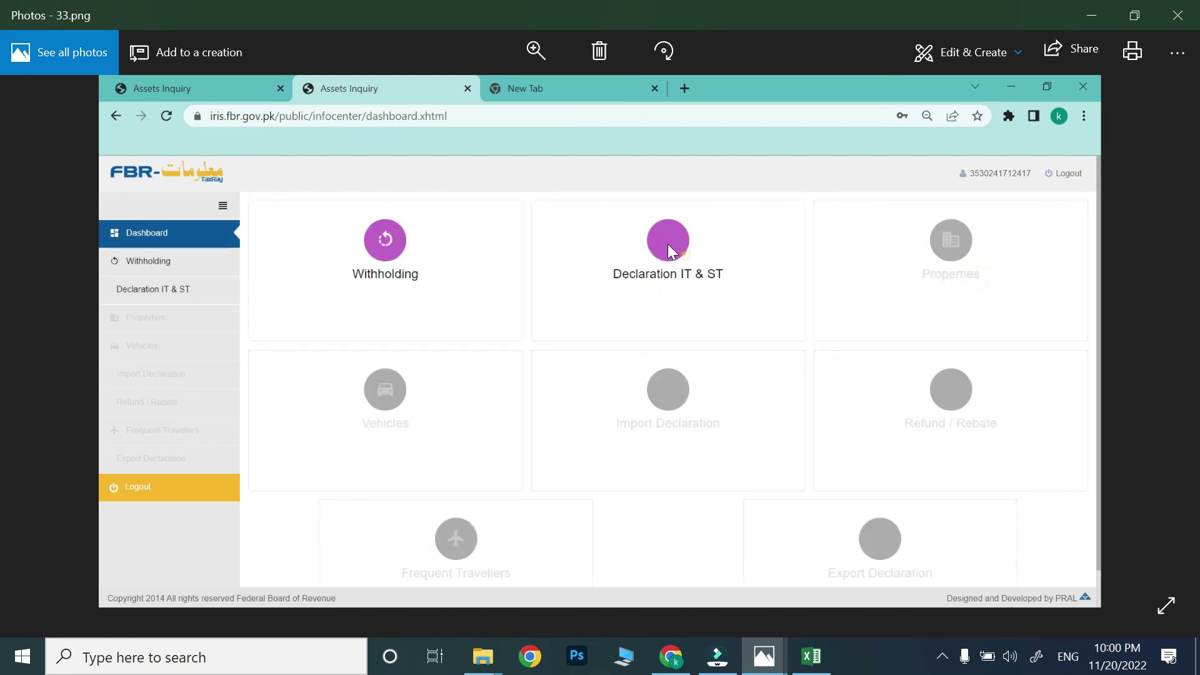
key("Right")
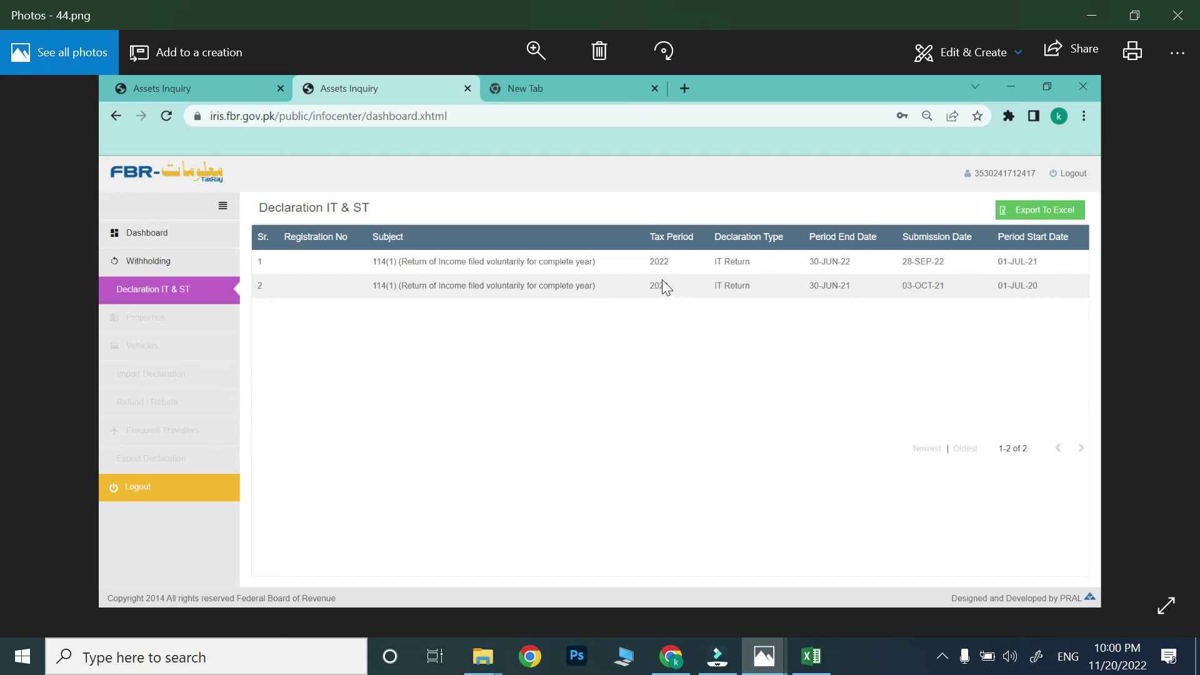
key("Left")
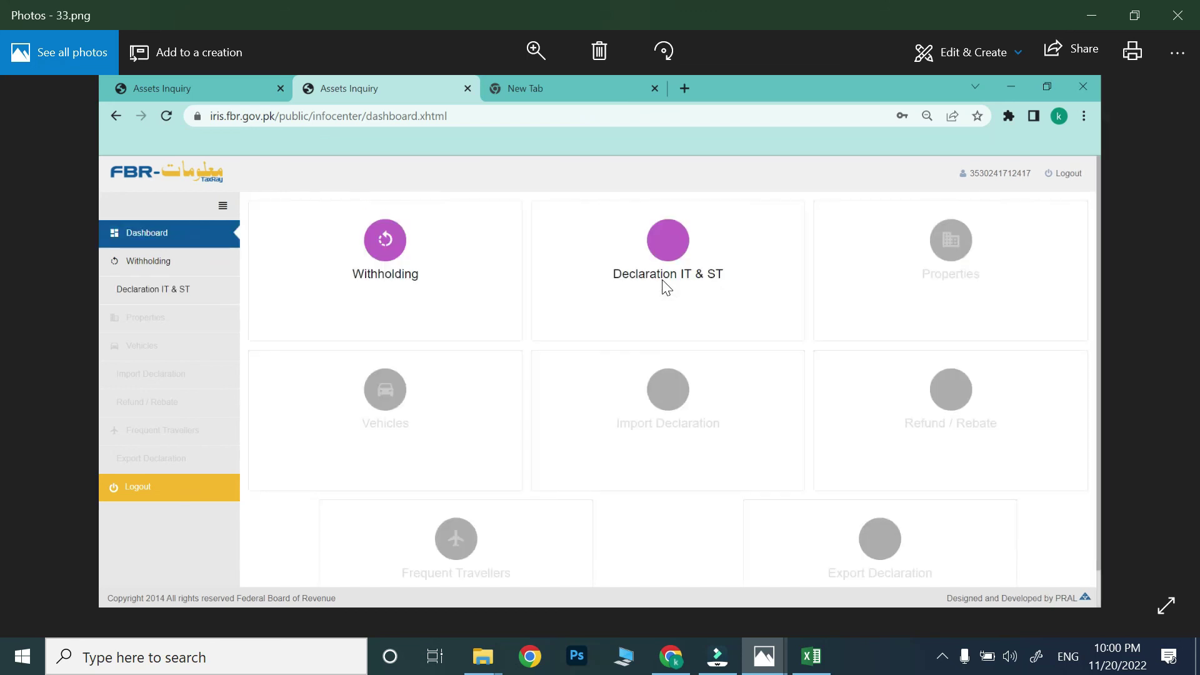
key("Left")
key("Left")
key("Left")
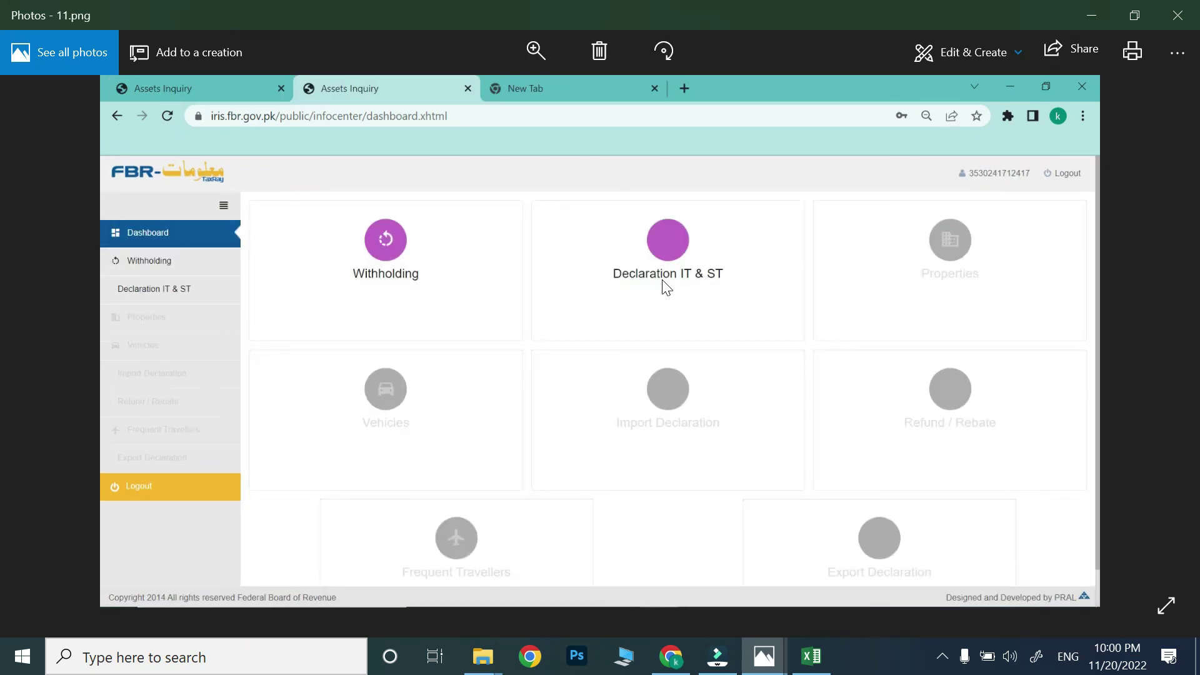
key("Left")
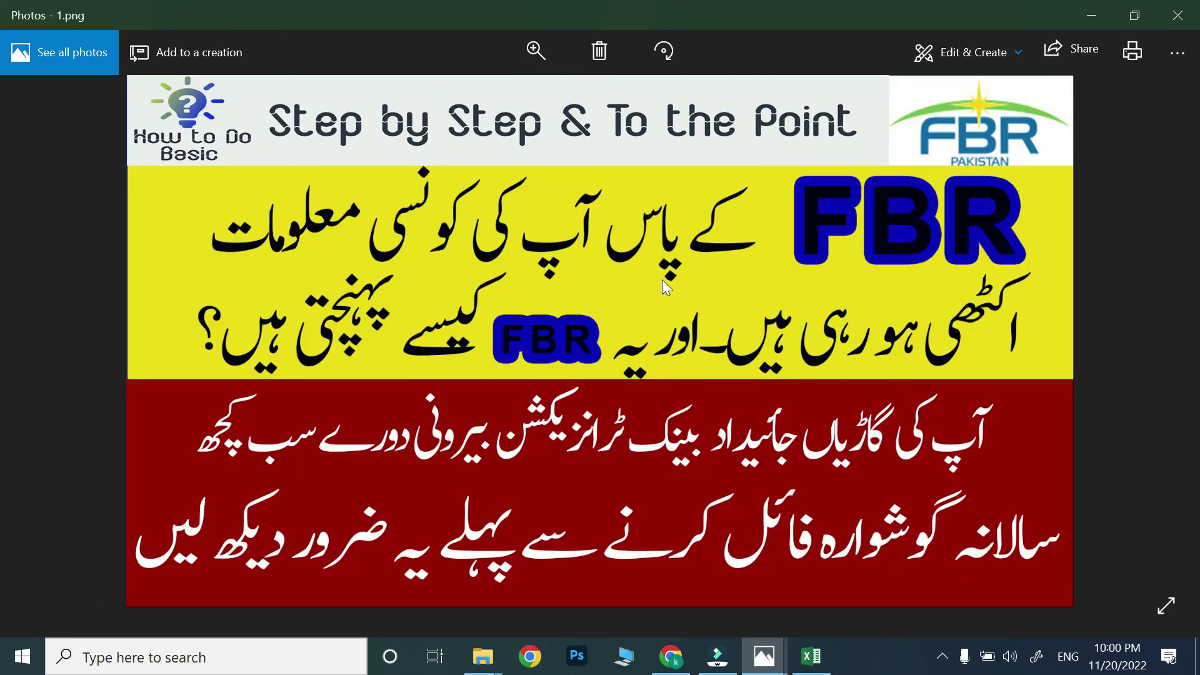